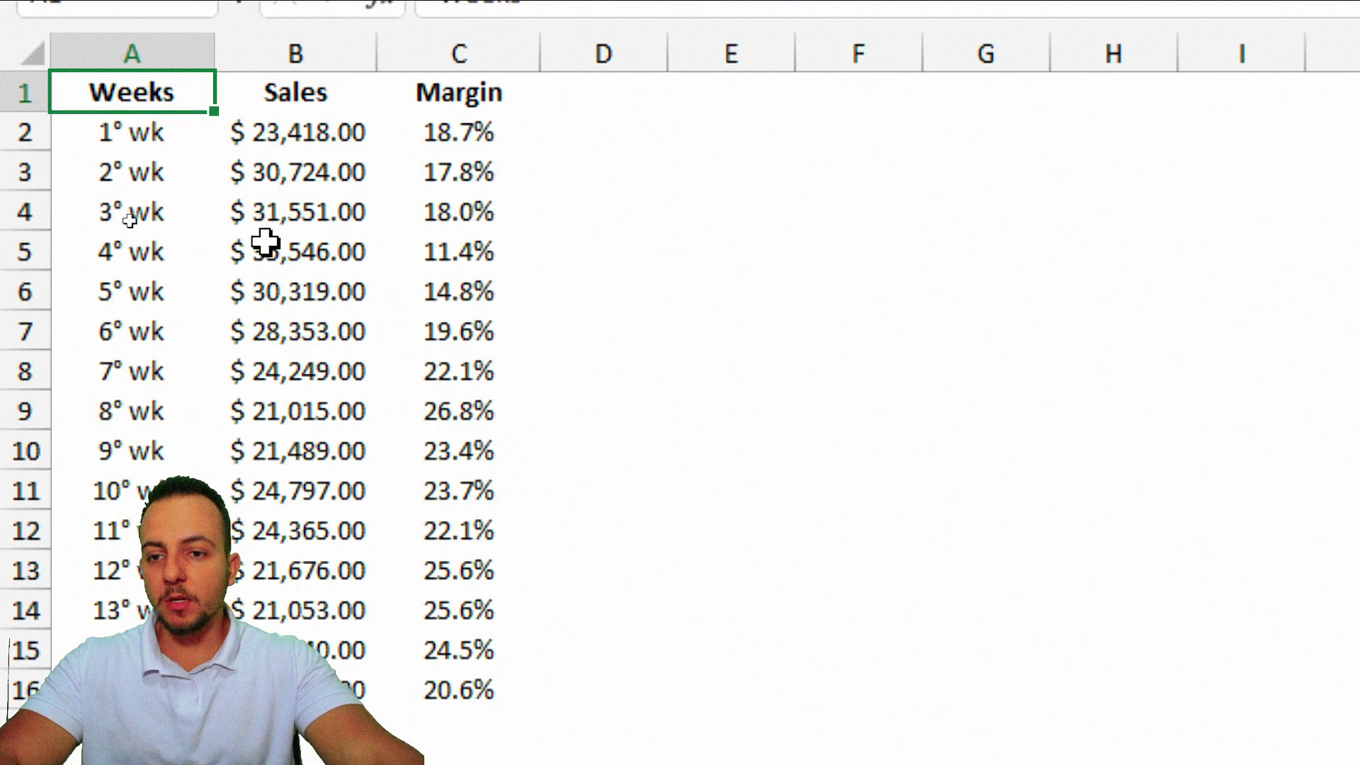
# - Insert a basic 2-D line chart from the Weeks and Sales data in A1:B16
pyautogui.moveTo(154, 98)
pyautogui.mouseDown()
pyautogui.moveTo(298, 115)
pyautogui.moveTo(291, 683)
pyautogui.mouseUp()
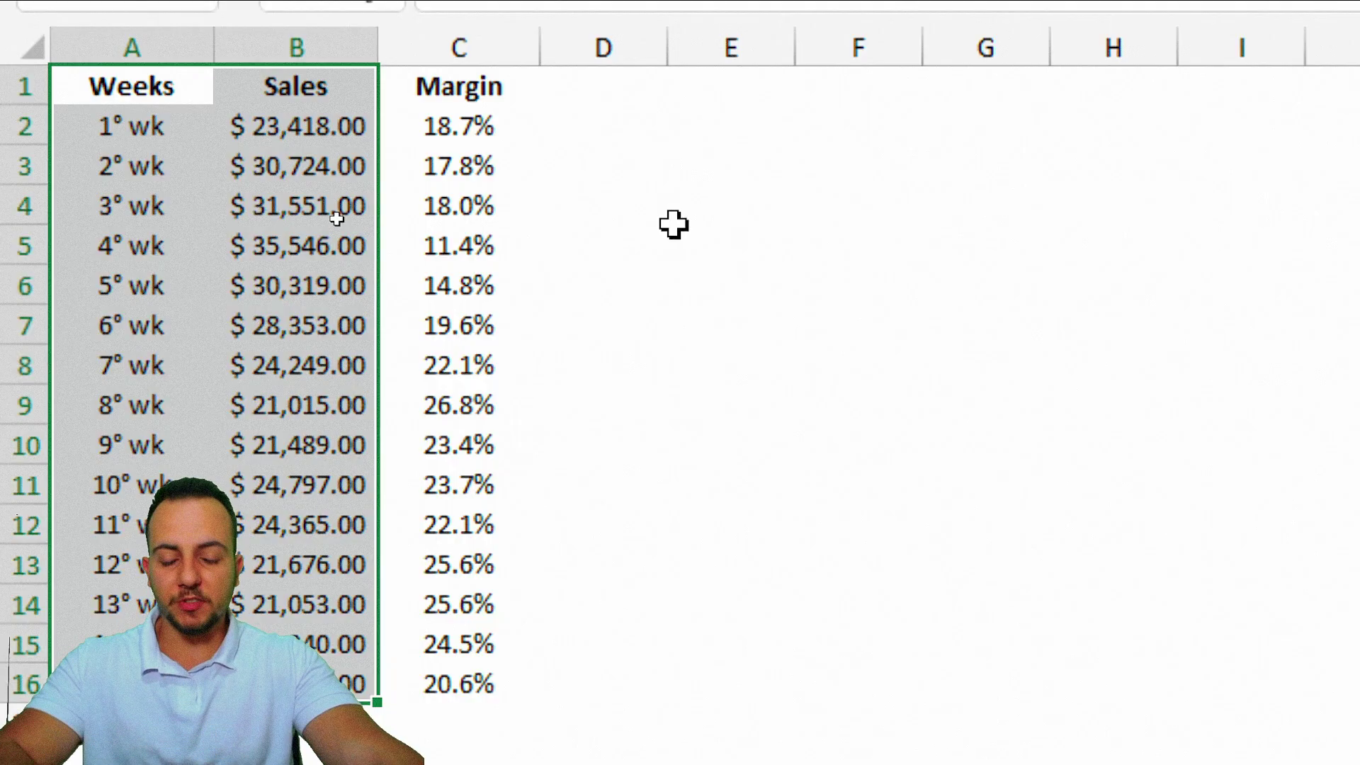
pyautogui.moveTo(134, 94); pyautogui.dragTo(138, 682)
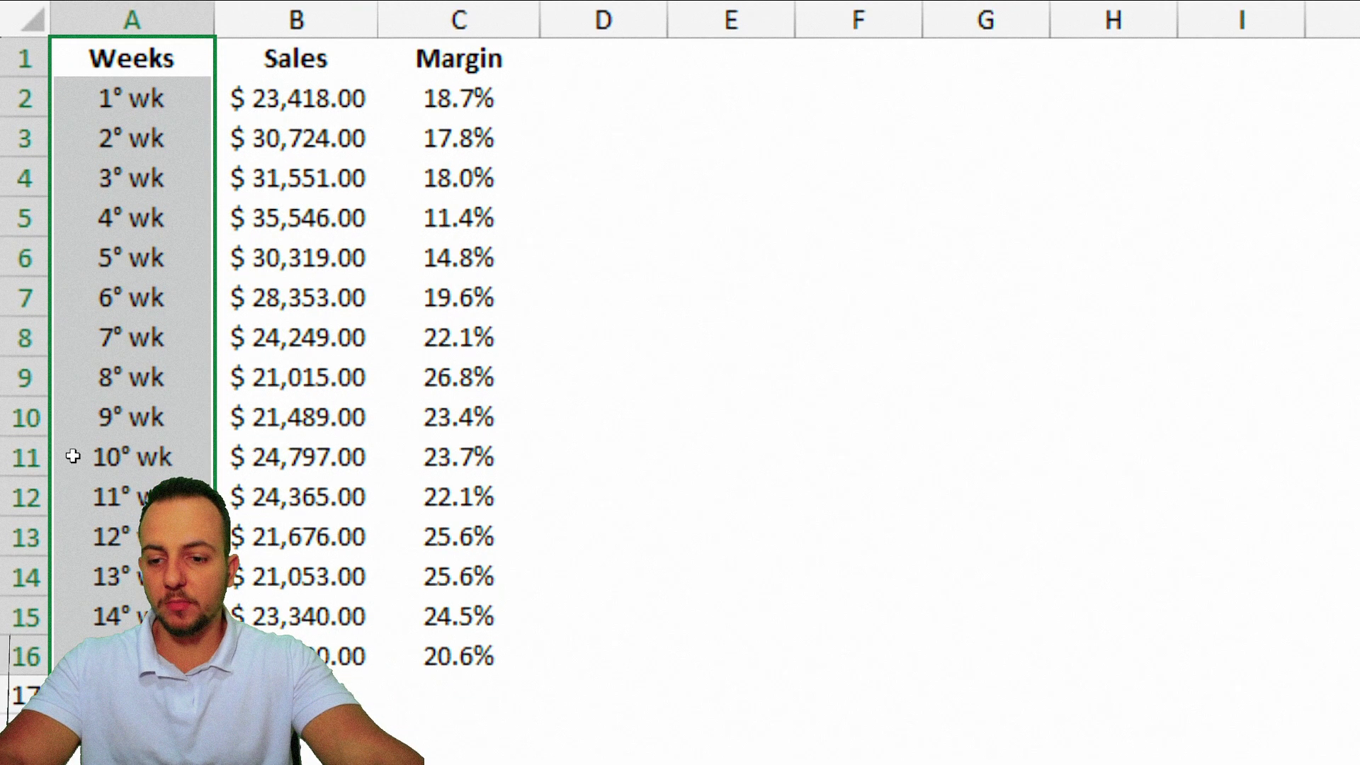
pyautogui.hotkey('shift', 'Right')
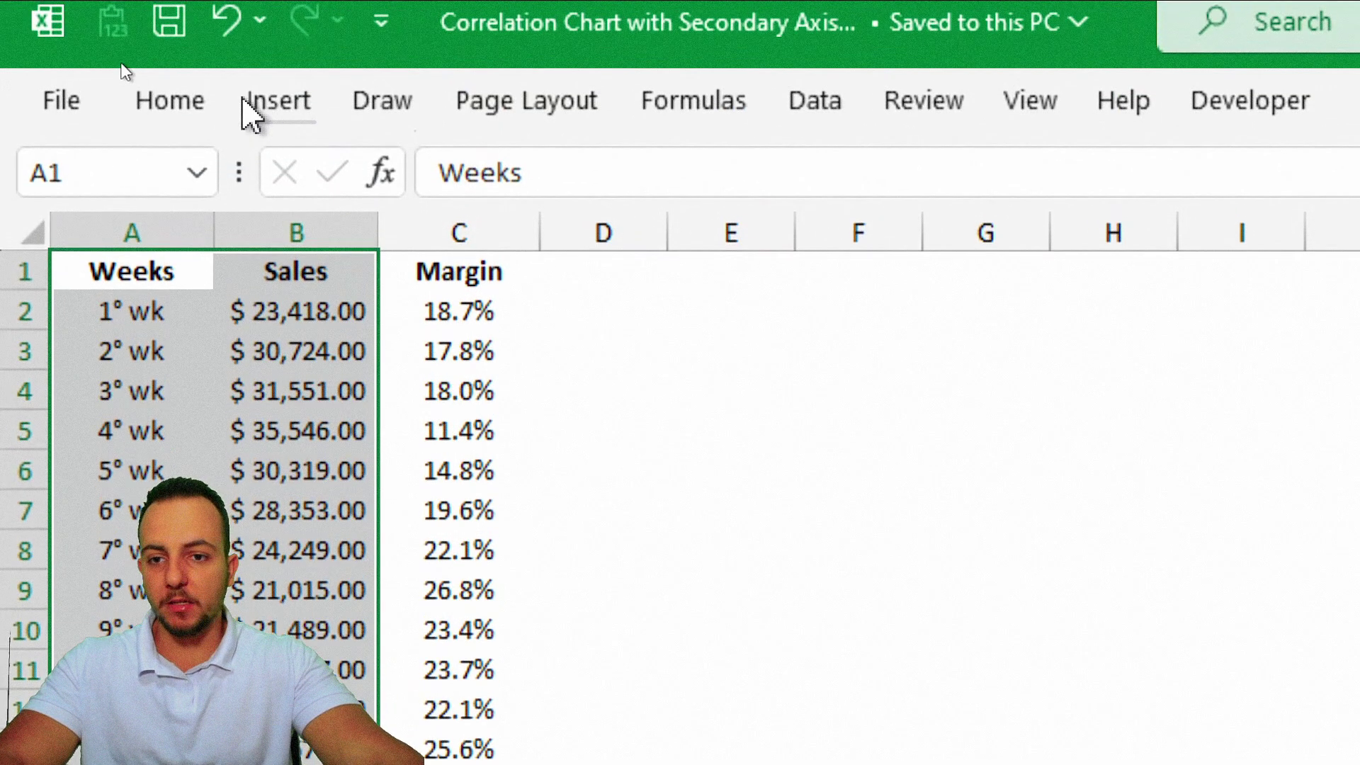
pyautogui.click(294, 113)
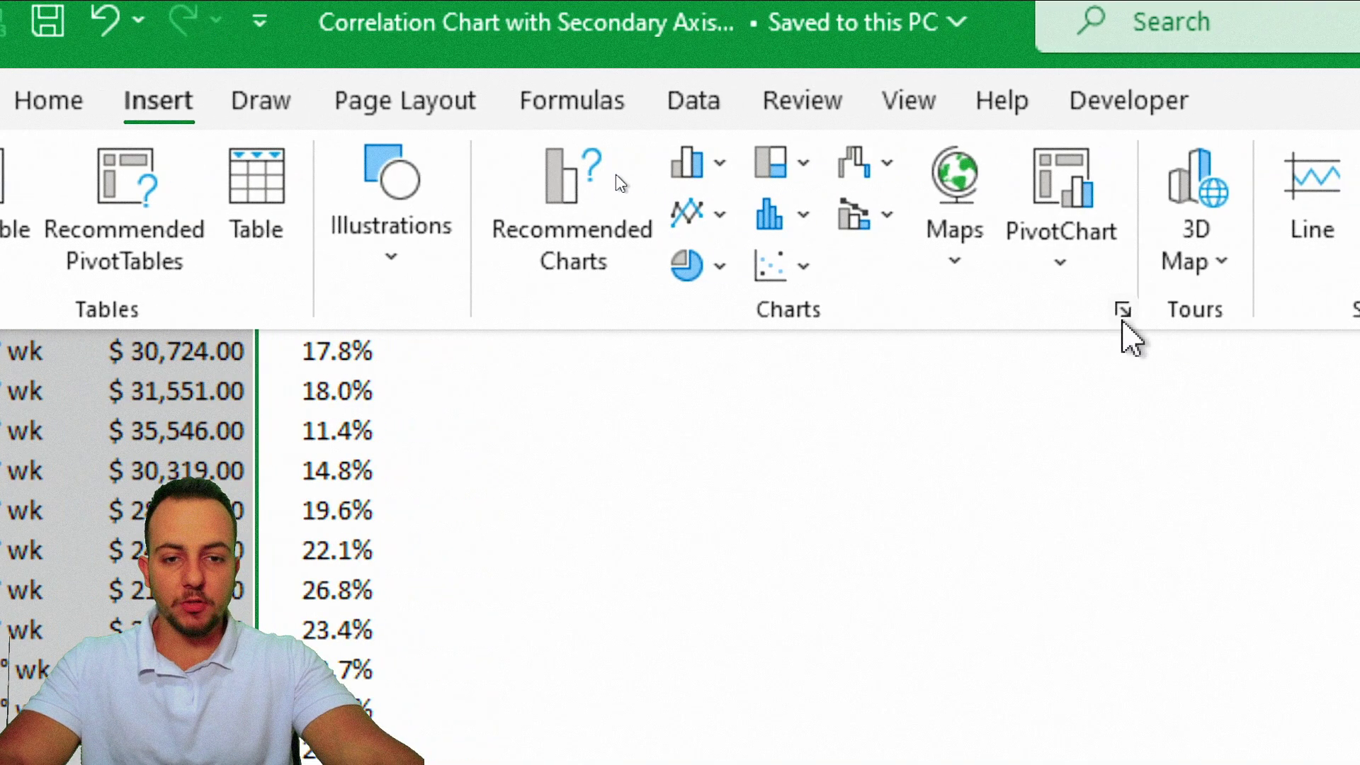
pyautogui.click(719, 224)
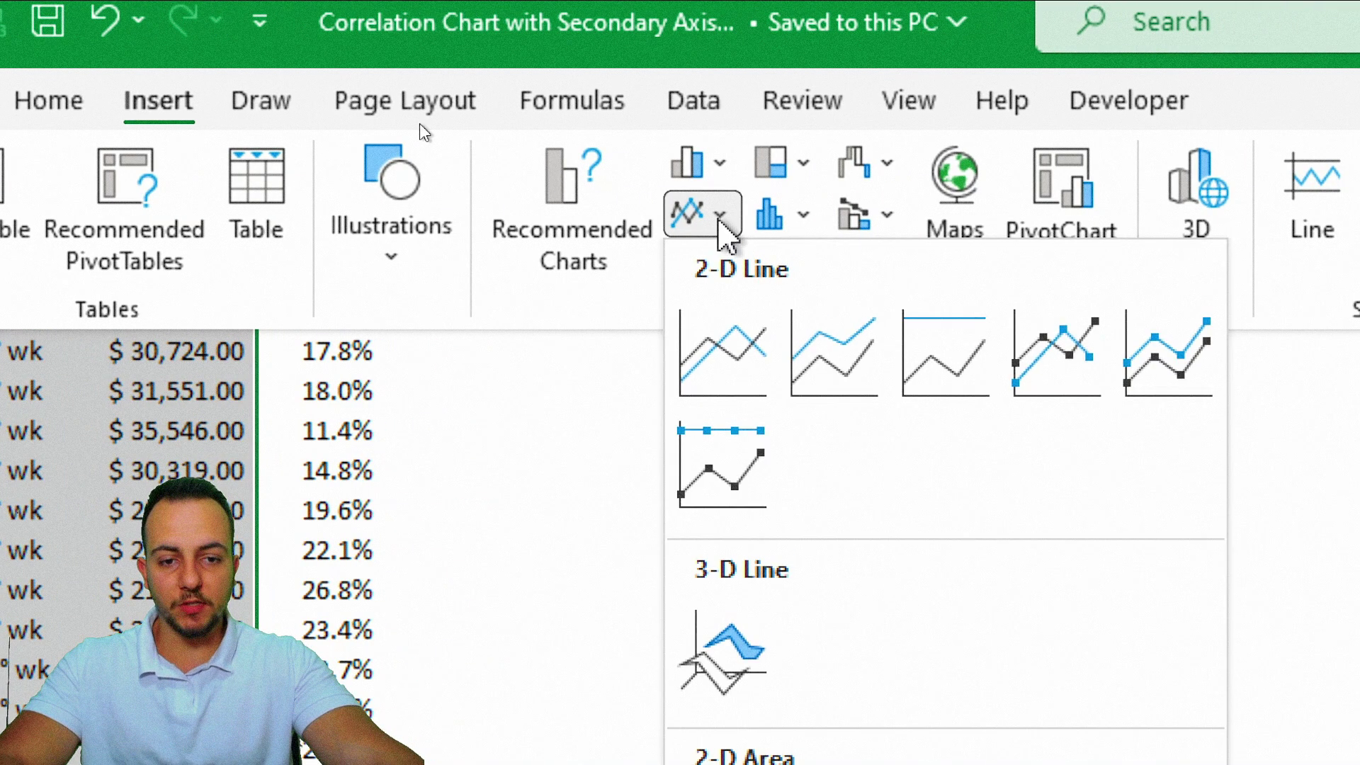
pyautogui.click(724, 382)
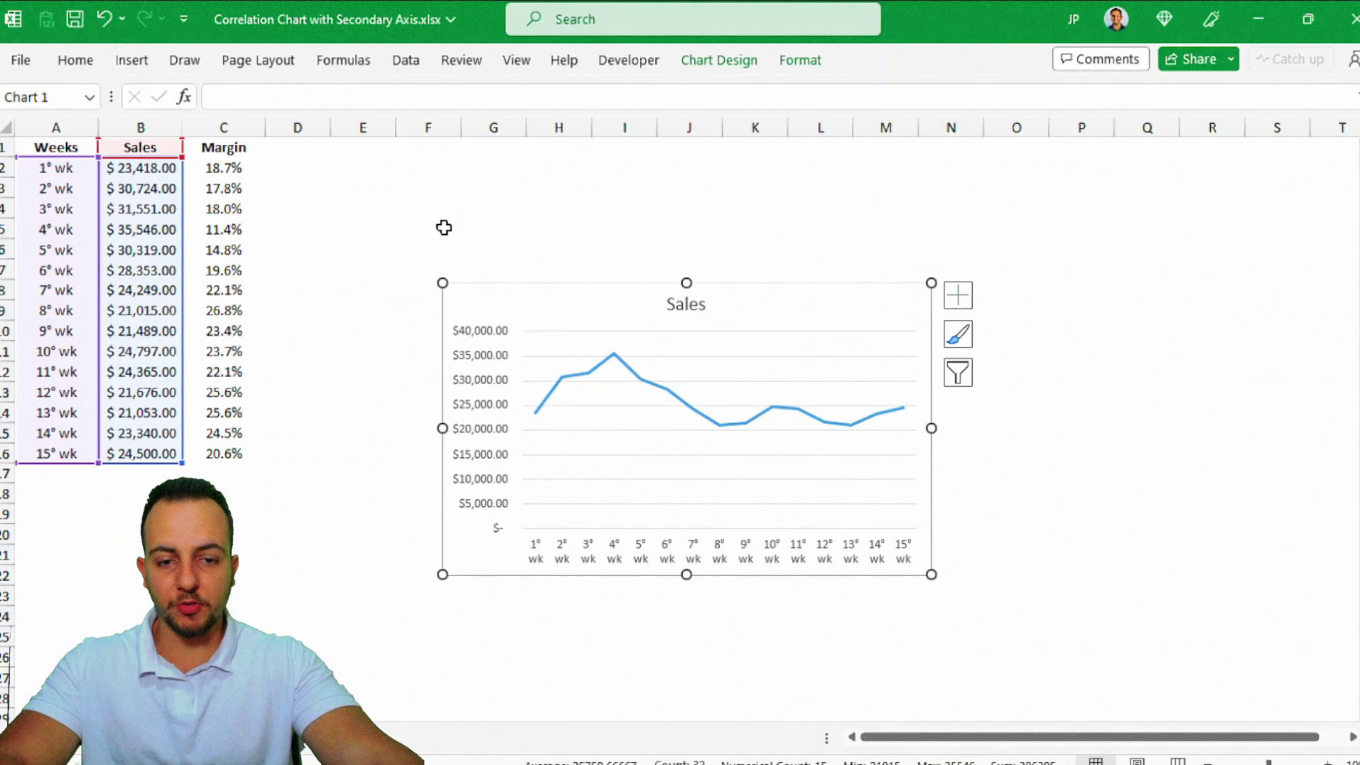
# - Move the Sales chart beside the data table and resize it to span about columns E to K, down to row 12
pyautogui.moveTo(496, 292); pyautogui.dragTo(383, 167)
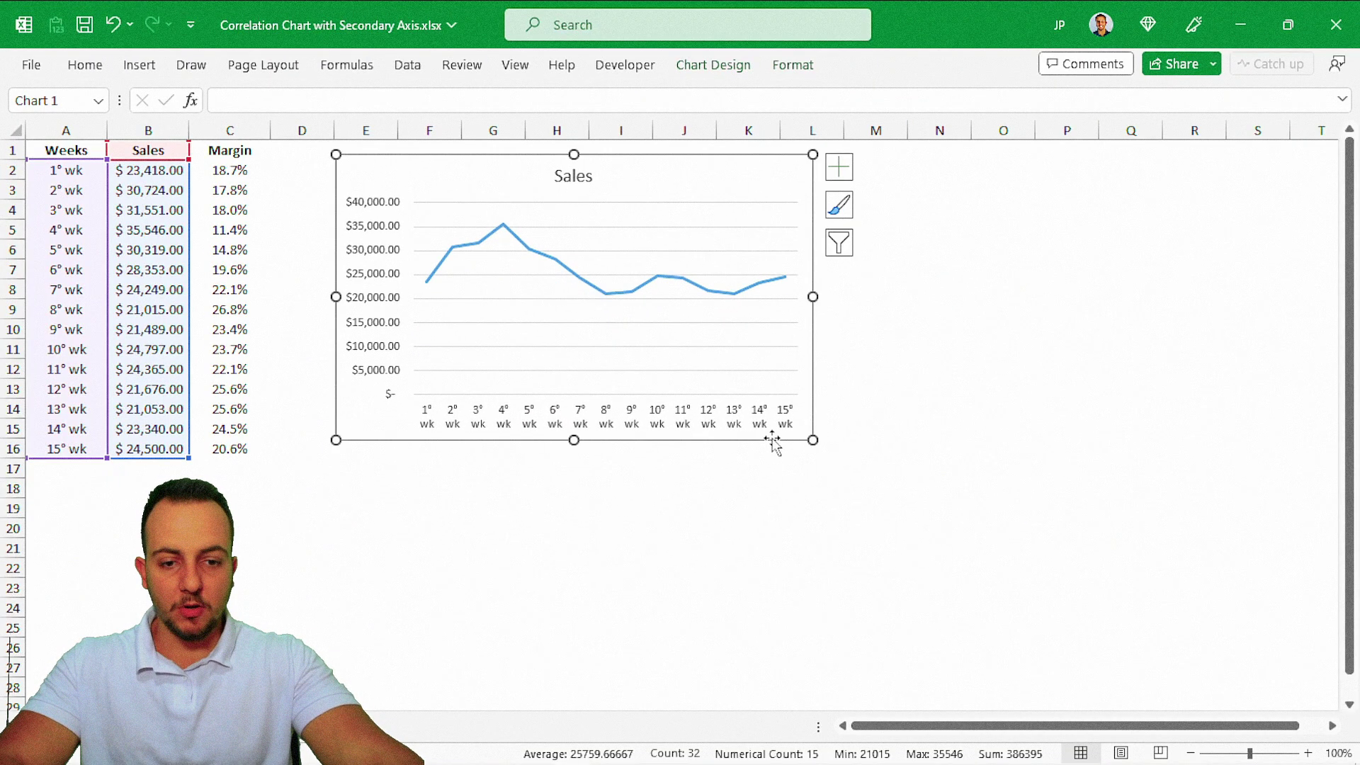
pyautogui.moveTo(812, 440); pyautogui.dragTo(842, 378)
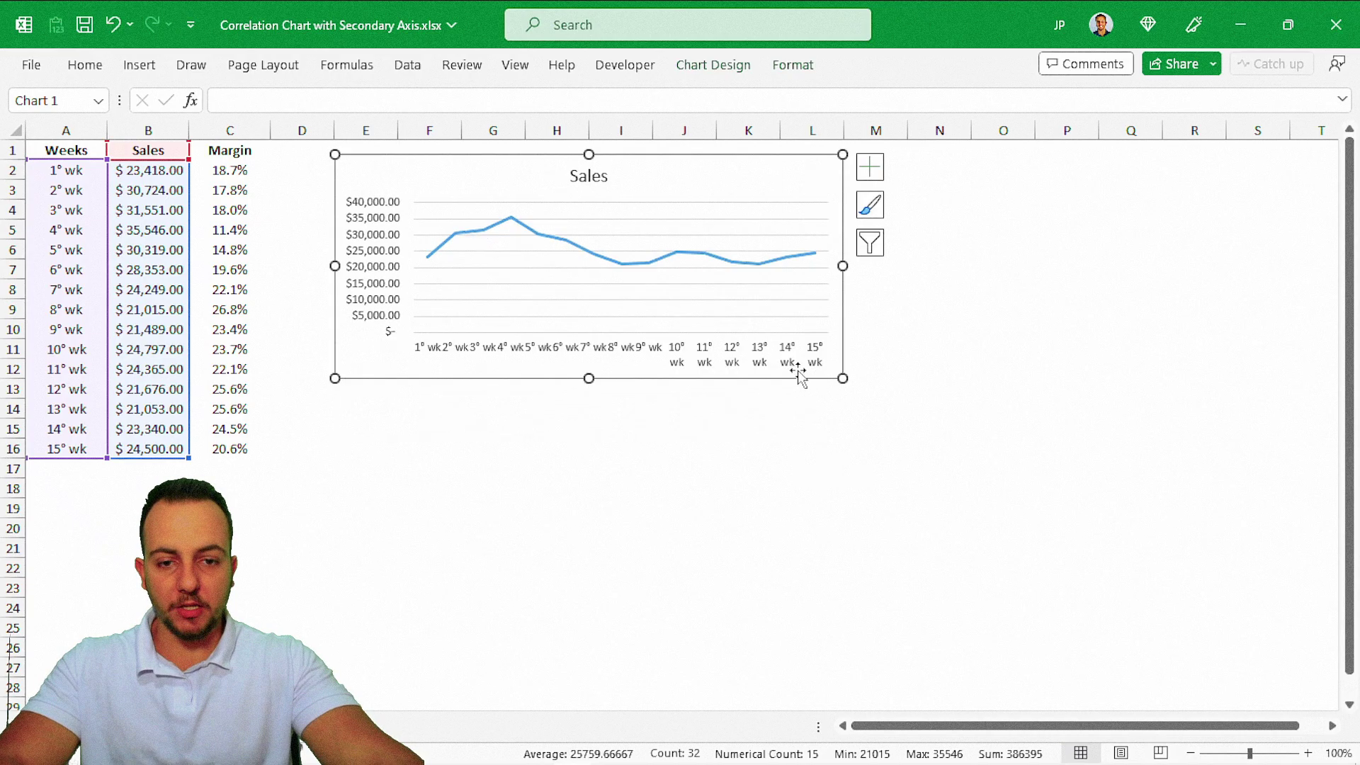
pyautogui.moveTo(842, 266); pyautogui.dragTo(780, 267)
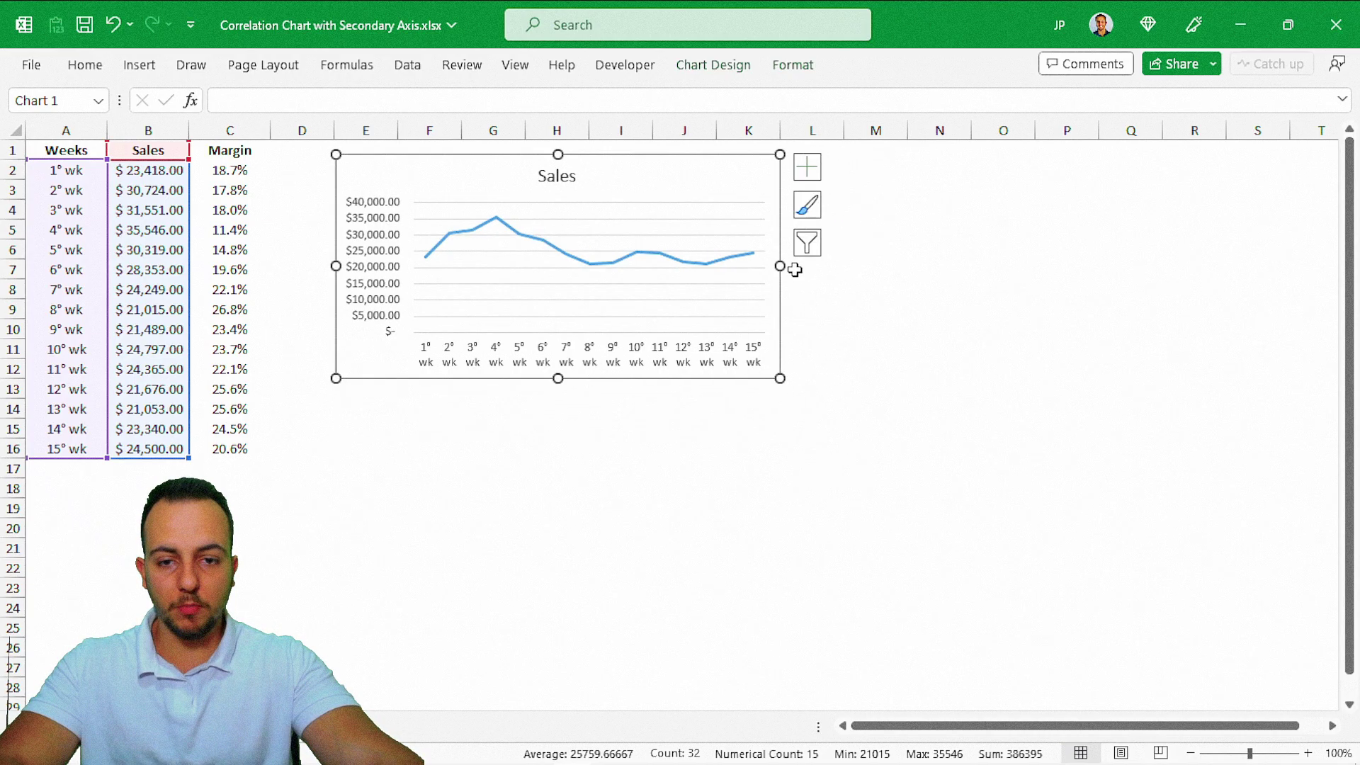
pyautogui.click(472, 423)
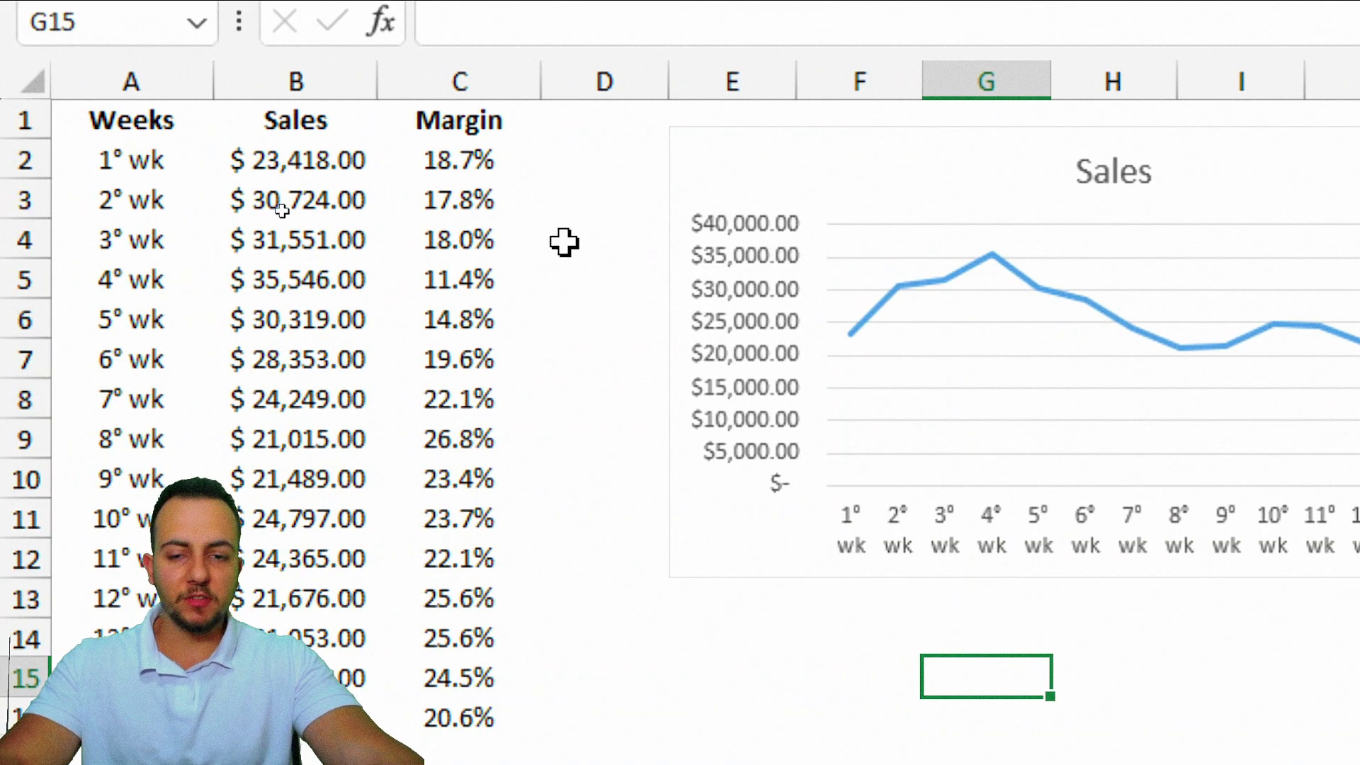
# - Copy the Margin data in C1:C16 into the line chart as a second series and enlarge the chart to about column M and row 14
pyautogui.moveTo(474, 131); pyautogui.dragTo(473, 718)
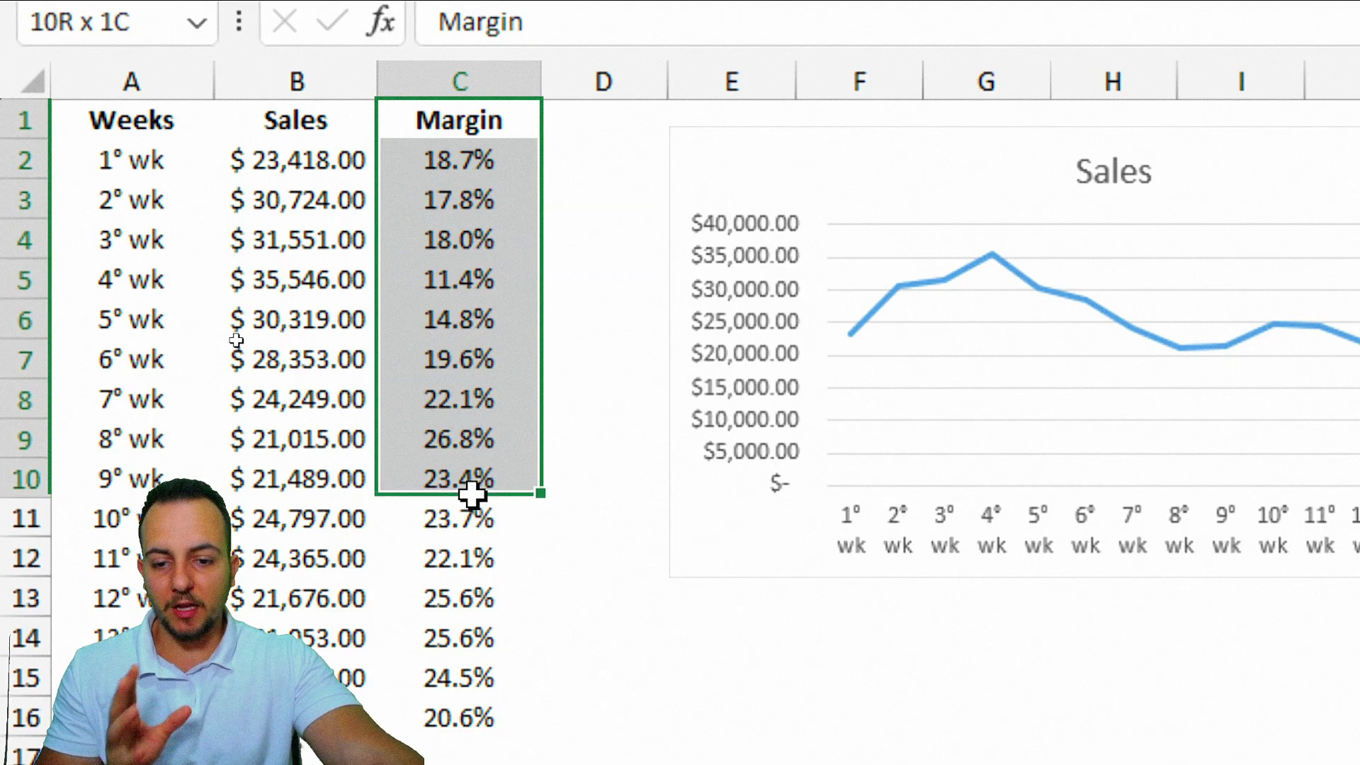
pyautogui.moveTo(473, 669); pyautogui.dragTo(473, 669)
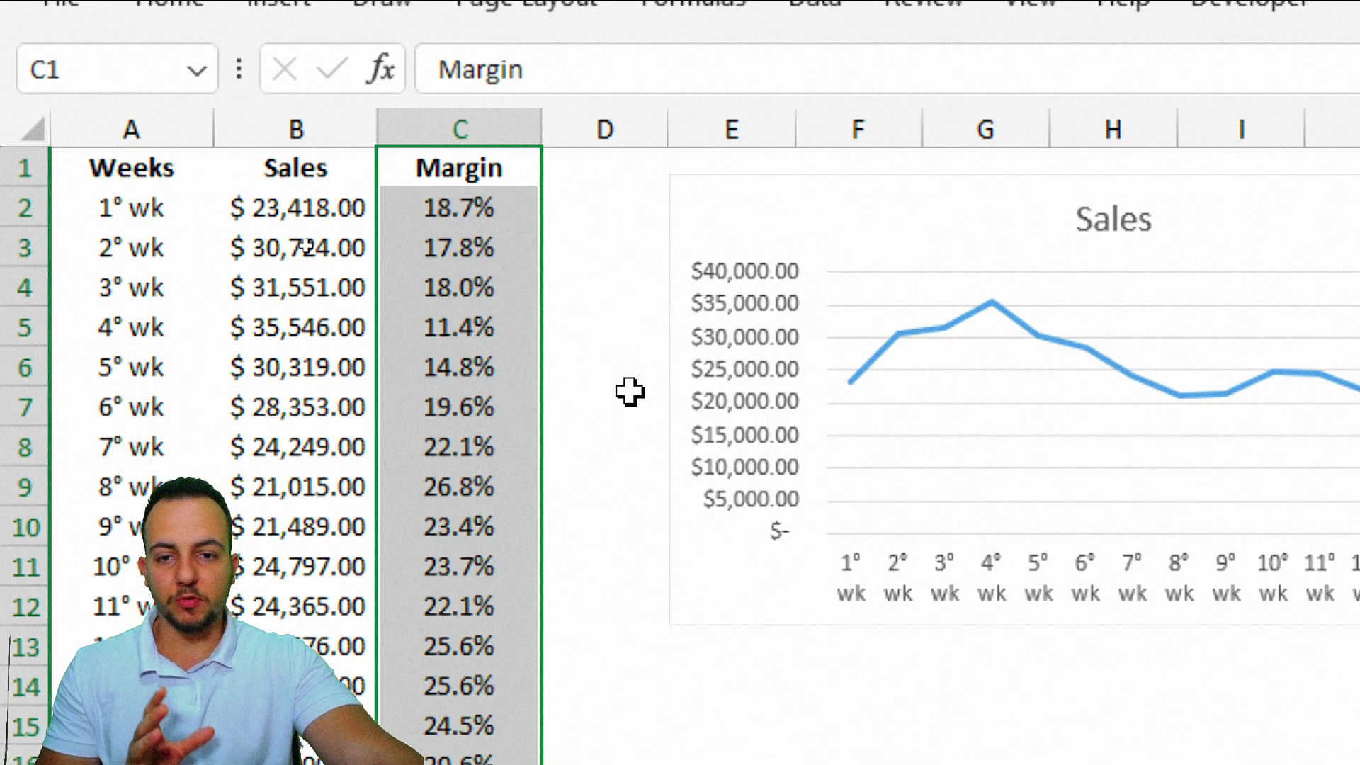
pyautogui.moveTo(525, 177); pyautogui.dragTo(448, 757)
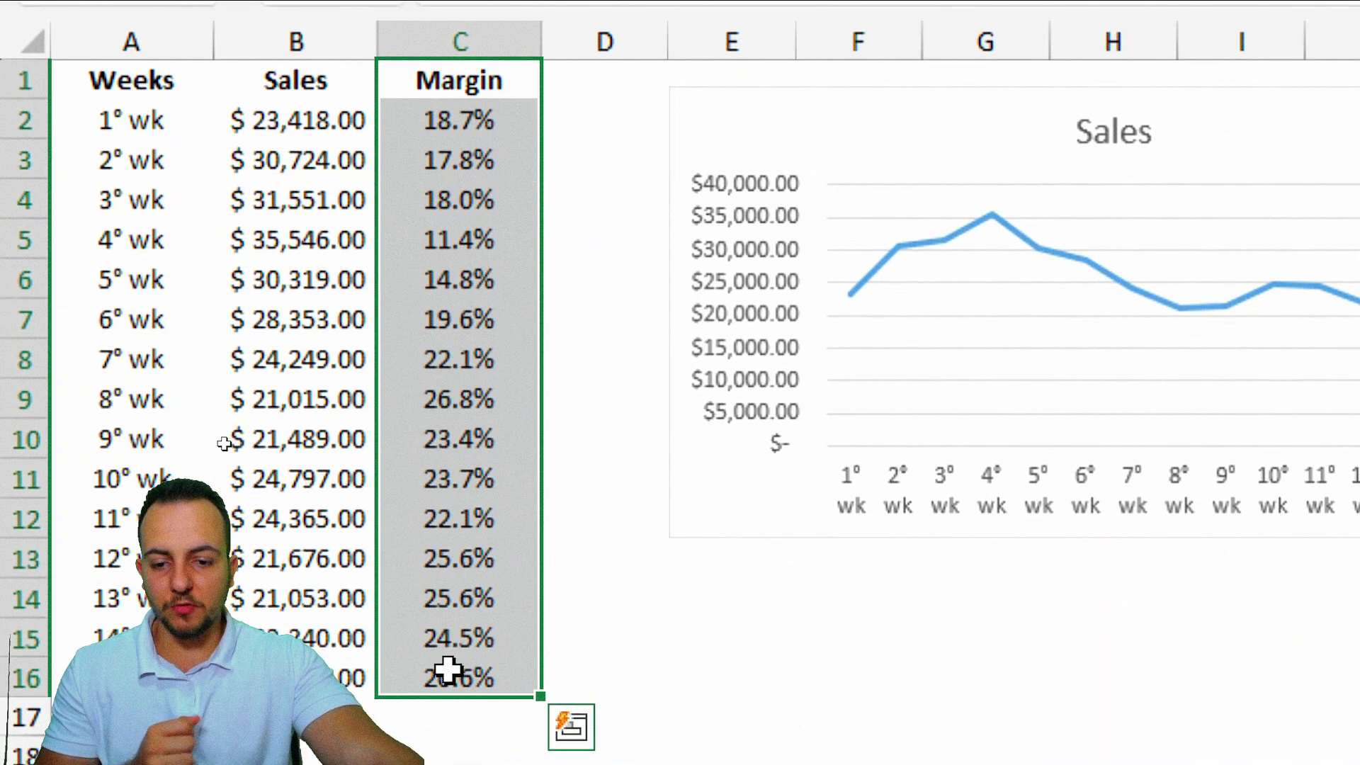
pyautogui.hotkey('ctrl', 'c')
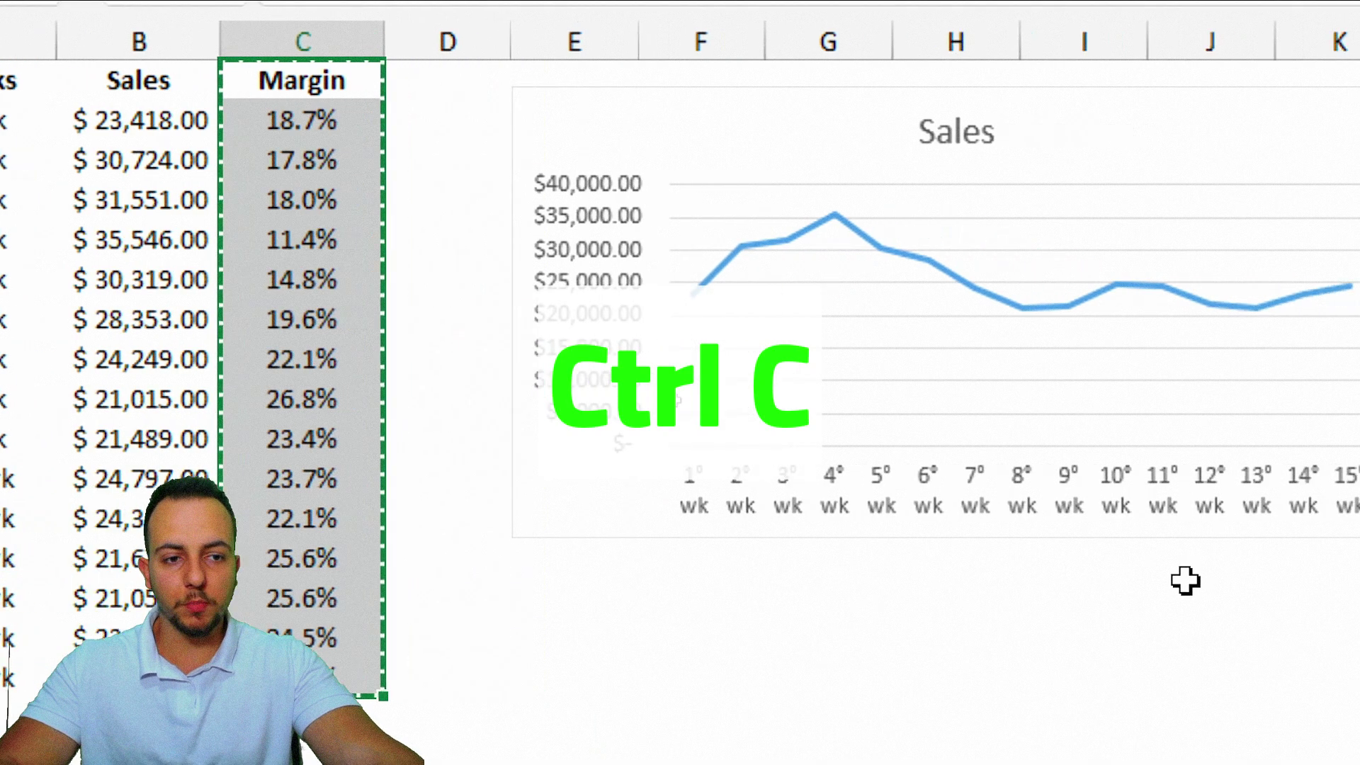
pyautogui.click(1232, 185)
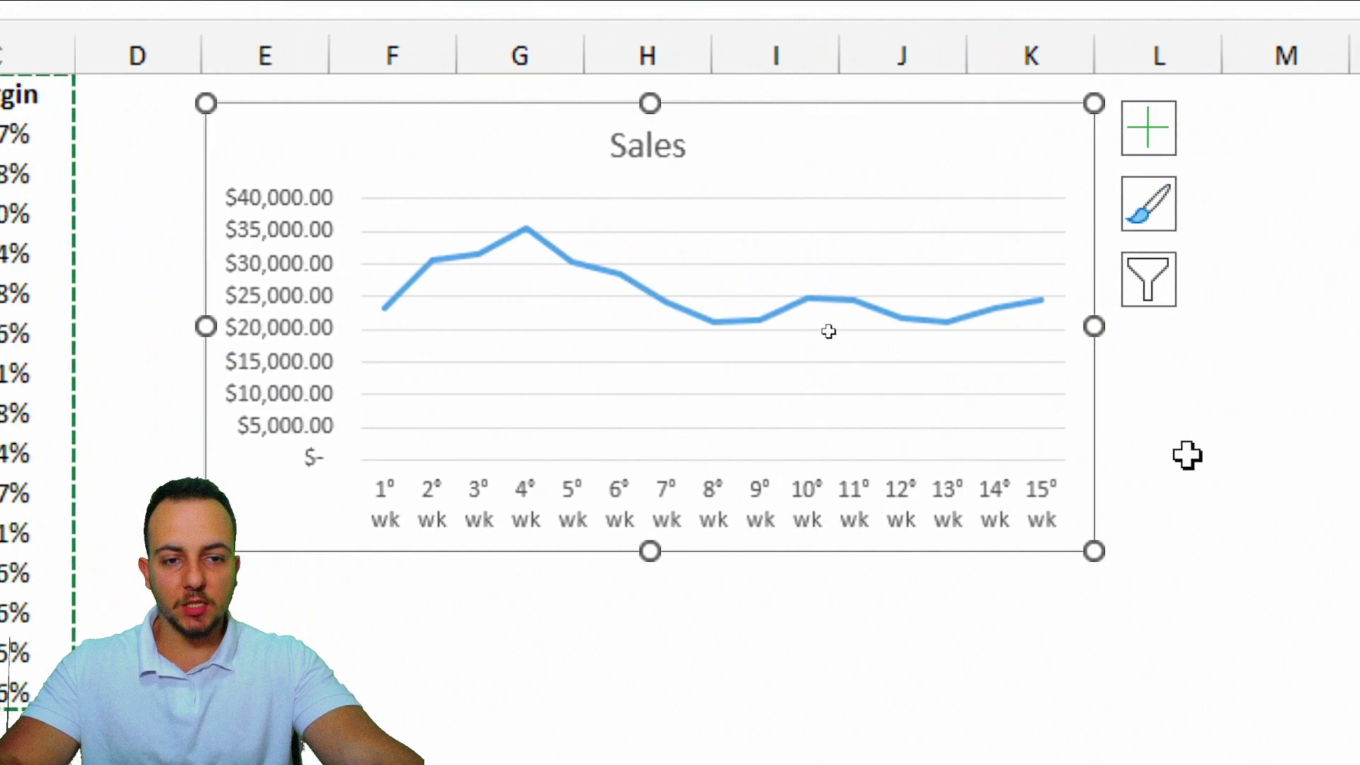
pyautogui.hotkey('ctrl', 'v')
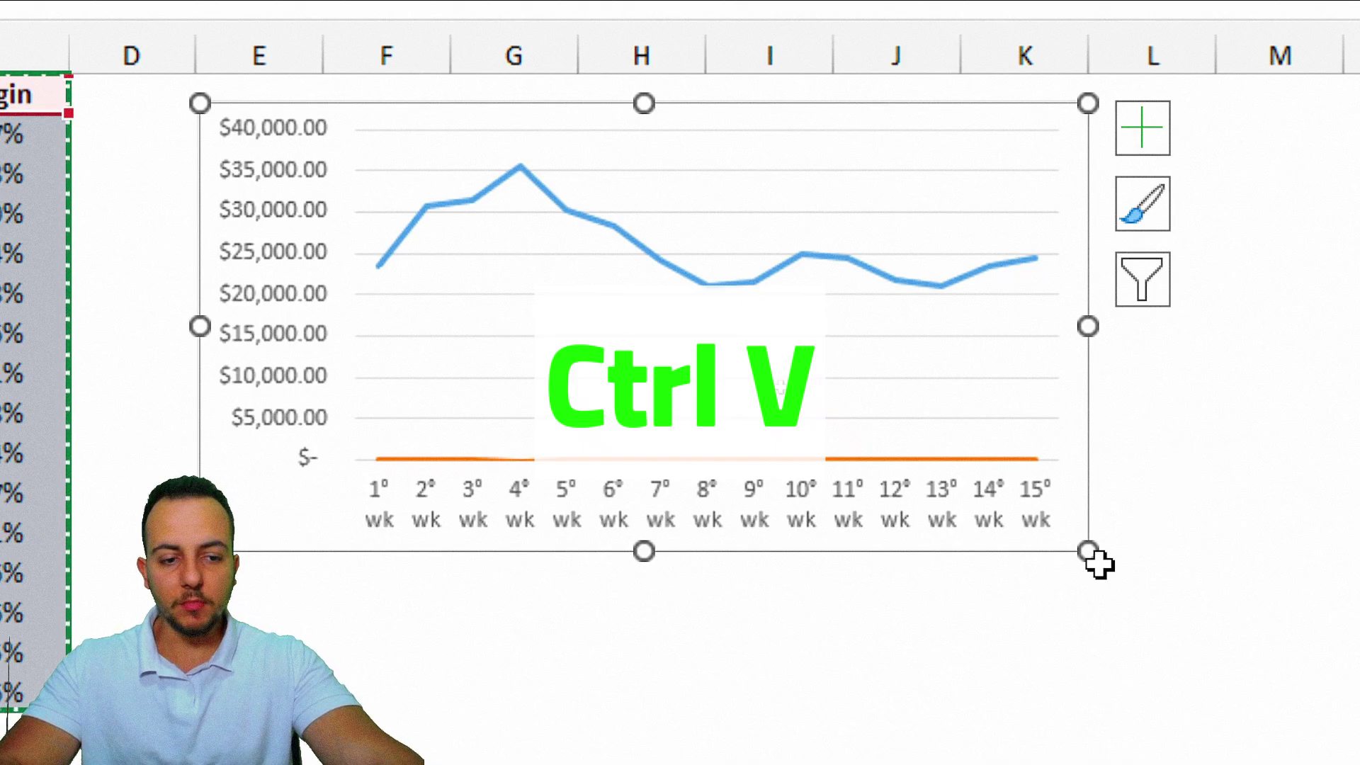
pyautogui.moveTo(1081, 560); pyautogui.dragTo(1185, 630)
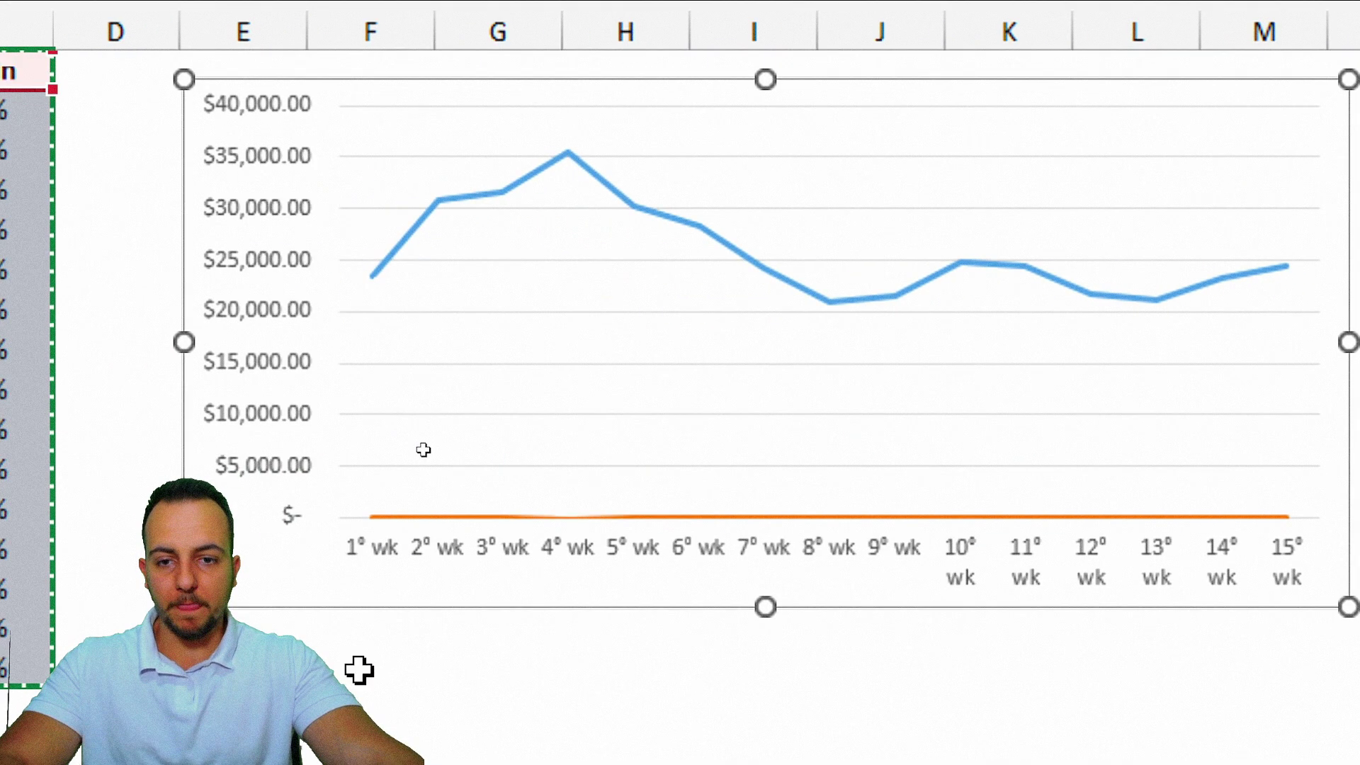
pyautogui.moveTo(451, 147)
pyautogui.mouseDown()
pyautogui.moveTo(1013, 395)
pyautogui.moveTo(1058, 207)
pyautogui.moveTo(441, 146)
pyautogui.mouseUp()
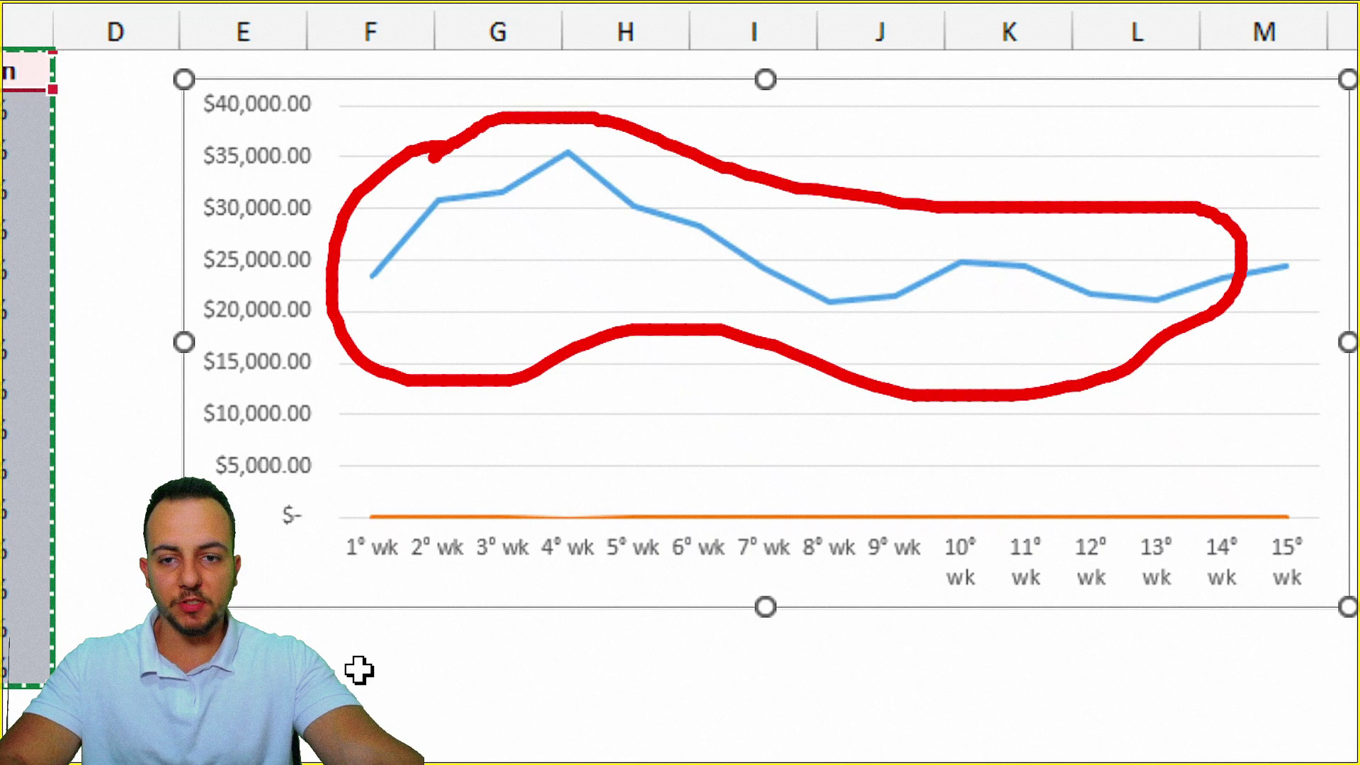
pyautogui.press('e')
pyautogui.moveTo(575, 445)
pyautogui.mouseDown()
pyautogui.moveTo(371, 563)
pyautogui.moveTo(1215, 577)
pyautogui.moveTo(780, 462)
pyautogui.moveTo(575, 446)
pyautogui.mouseUp()
pyautogui.moveTo(875, 378); pyautogui.dragTo(762, 445)
pyautogui.moveTo(780, 413); pyautogui.dragTo(800, 444)
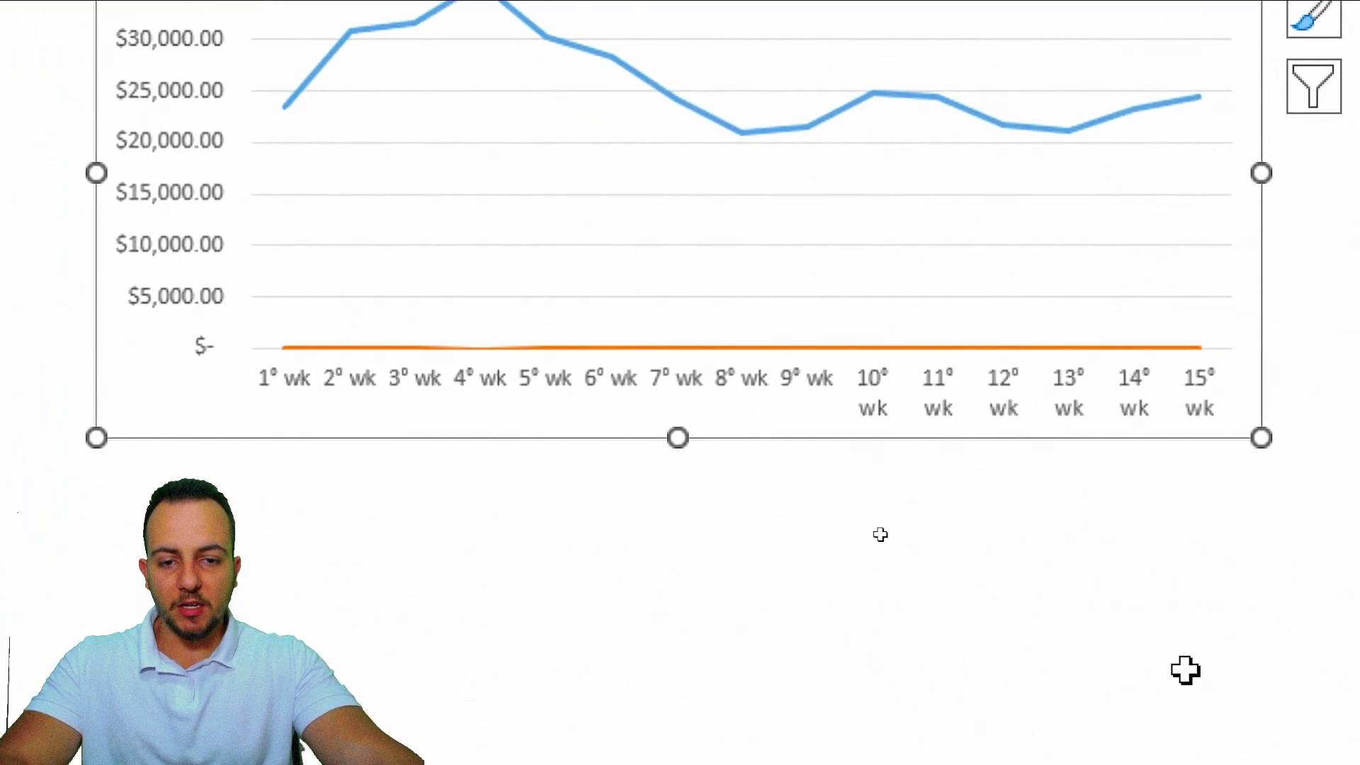
pyautogui.moveTo(234, 310); pyautogui.dragTo(1224, 376)
pyautogui.moveTo(971, 286); pyautogui.dragTo(1106, 239)
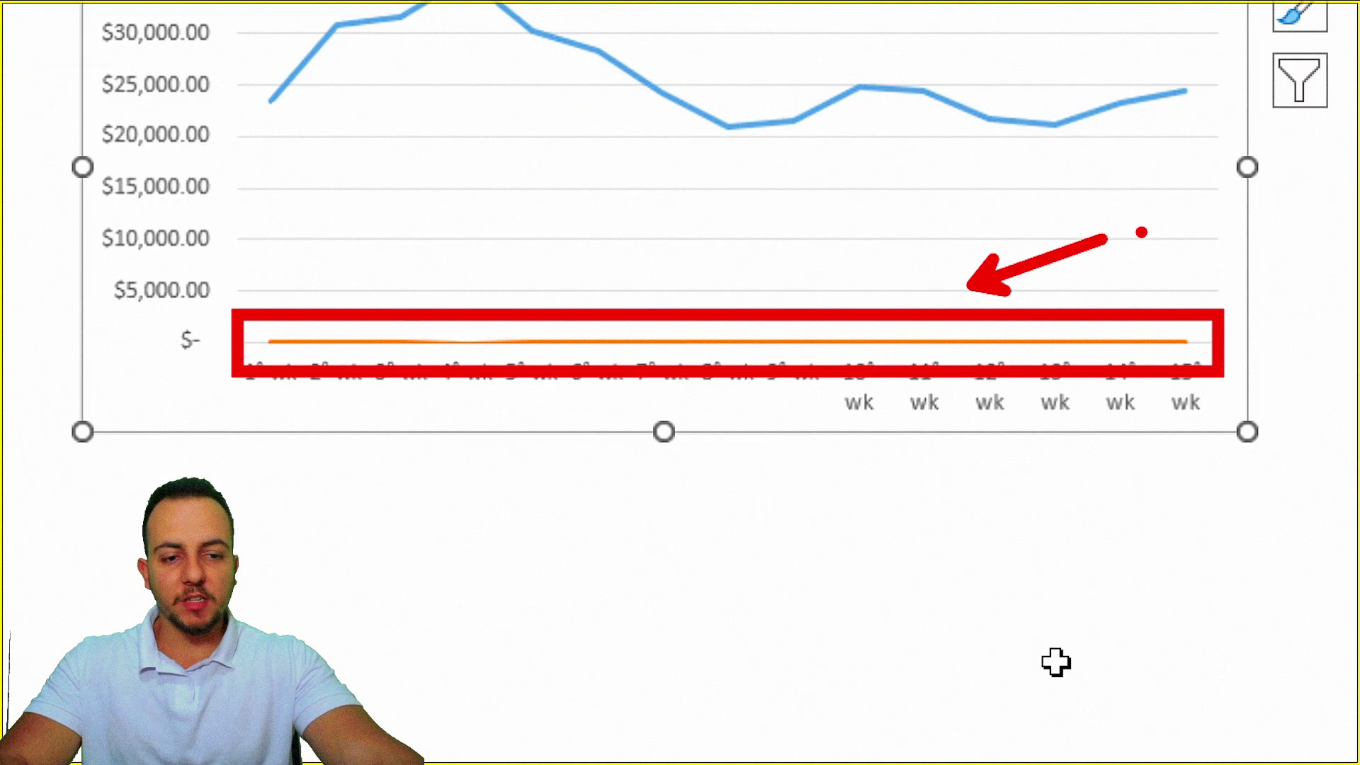
pyautogui.press('Escape')
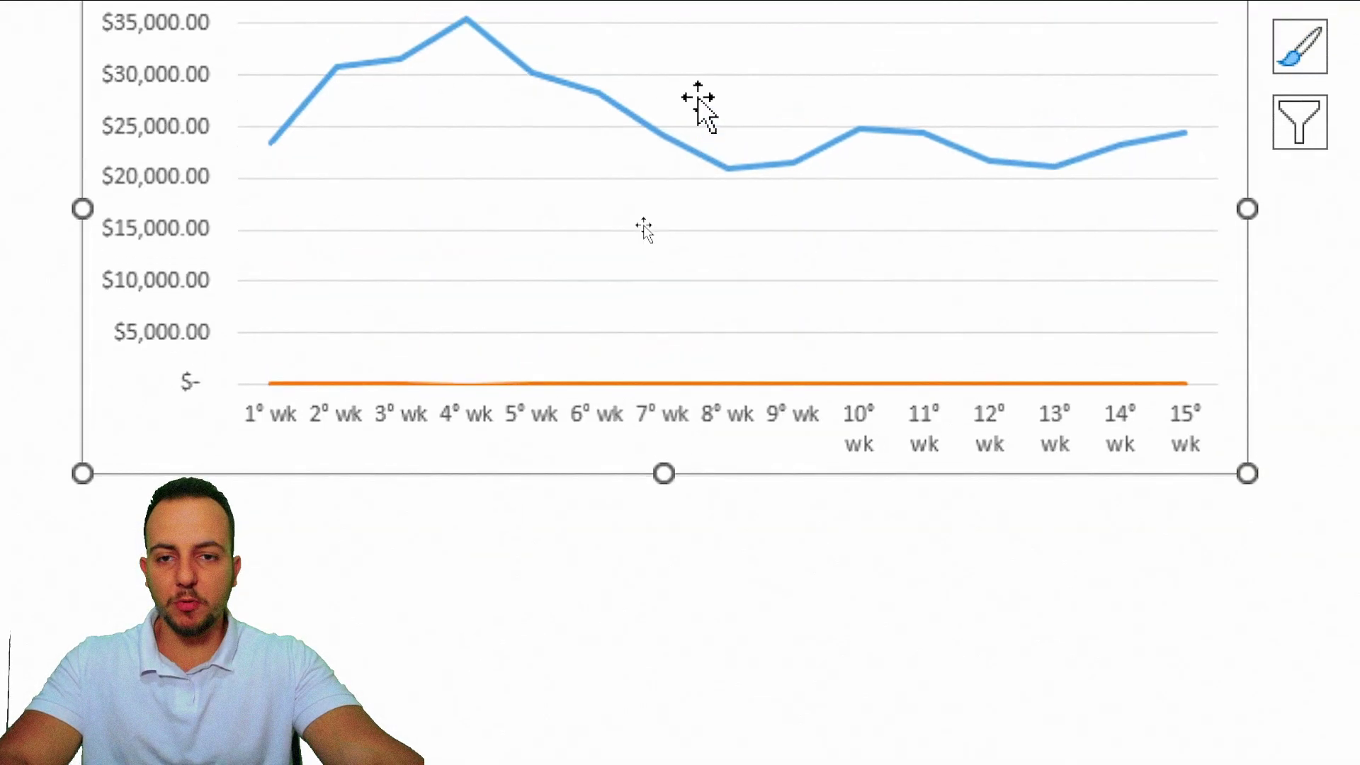
pyautogui.click(559, 580)
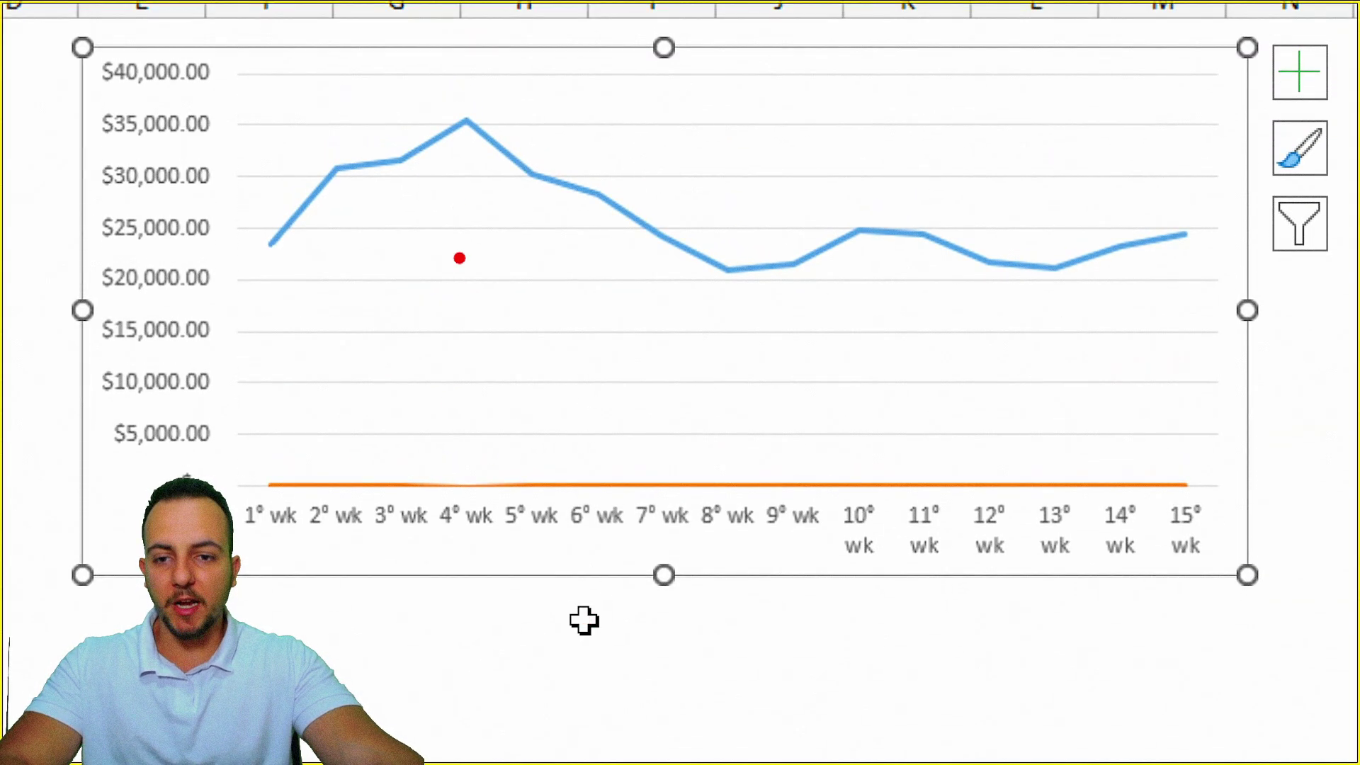
pyautogui.moveTo(285, 265)
pyautogui.mouseDown()
pyautogui.moveTo(362, 231)
pyautogui.moveTo(531, 203)
pyautogui.moveTo(829, 256)
pyautogui.moveTo(1157, 227)
pyautogui.mouseUp()
pyautogui.press('e')
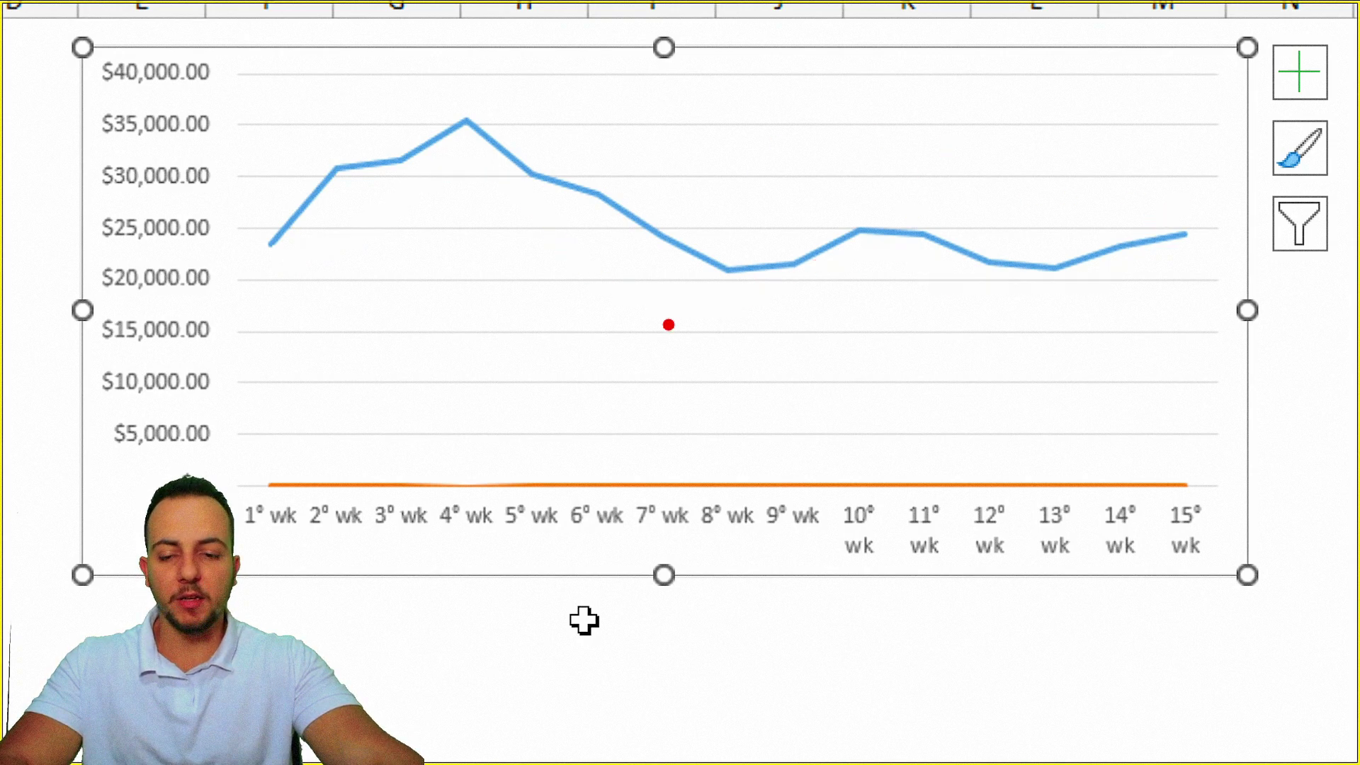
pyautogui.moveTo(238, 421); pyautogui.dragTo(1208, 536)
pyautogui.moveTo(1083, 374); pyautogui.dragTo(1183, 324)
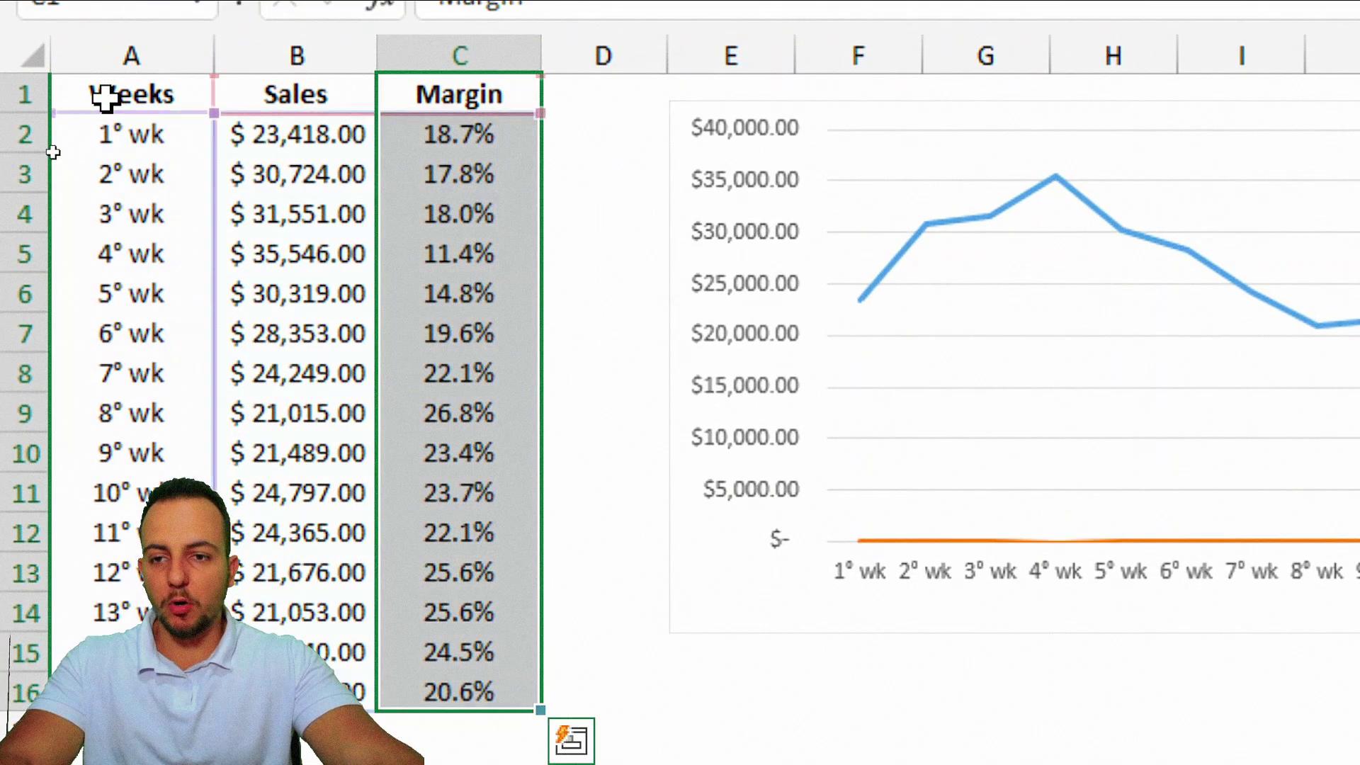
pyautogui.click(105, 98)
pyautogui.hotkey('ctrl', '2')
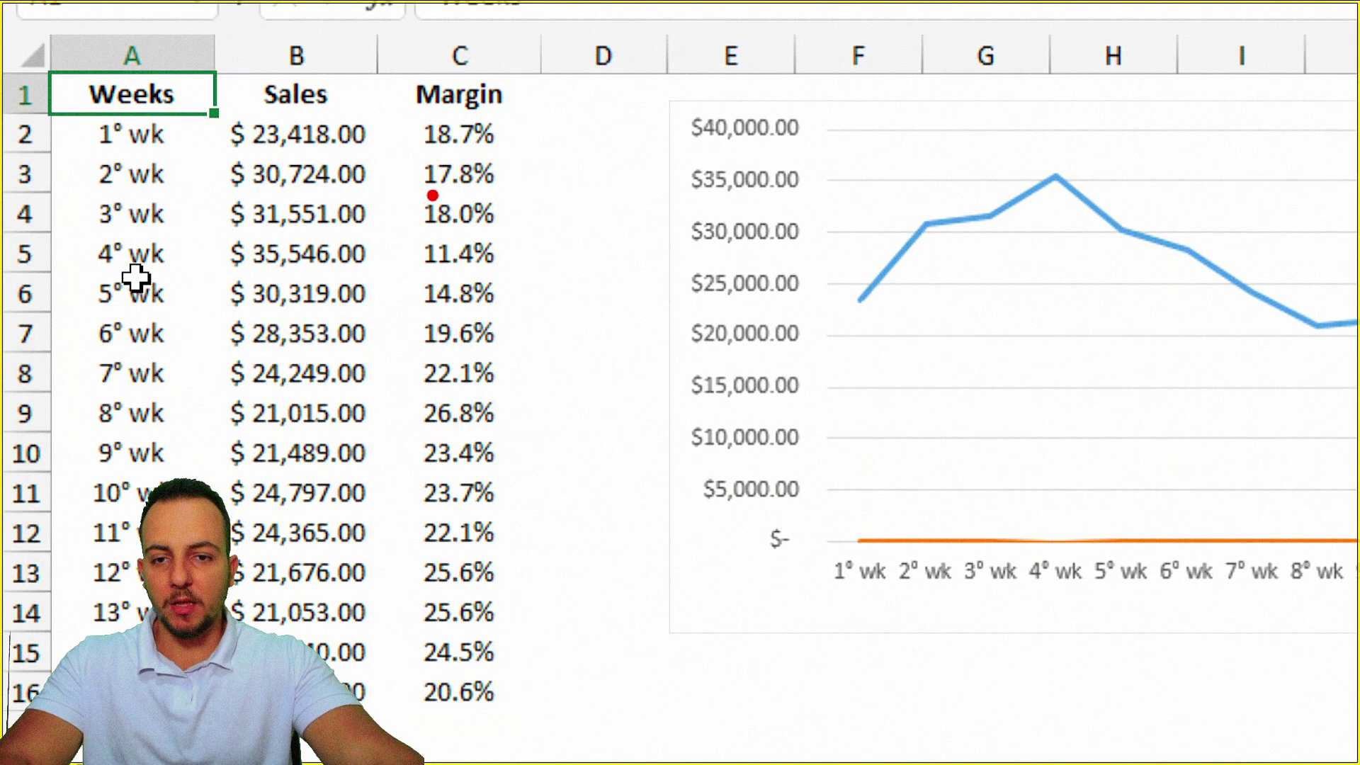
pyautogui.moveTo(401, 99); pyautogui.dragTo(712, 205)
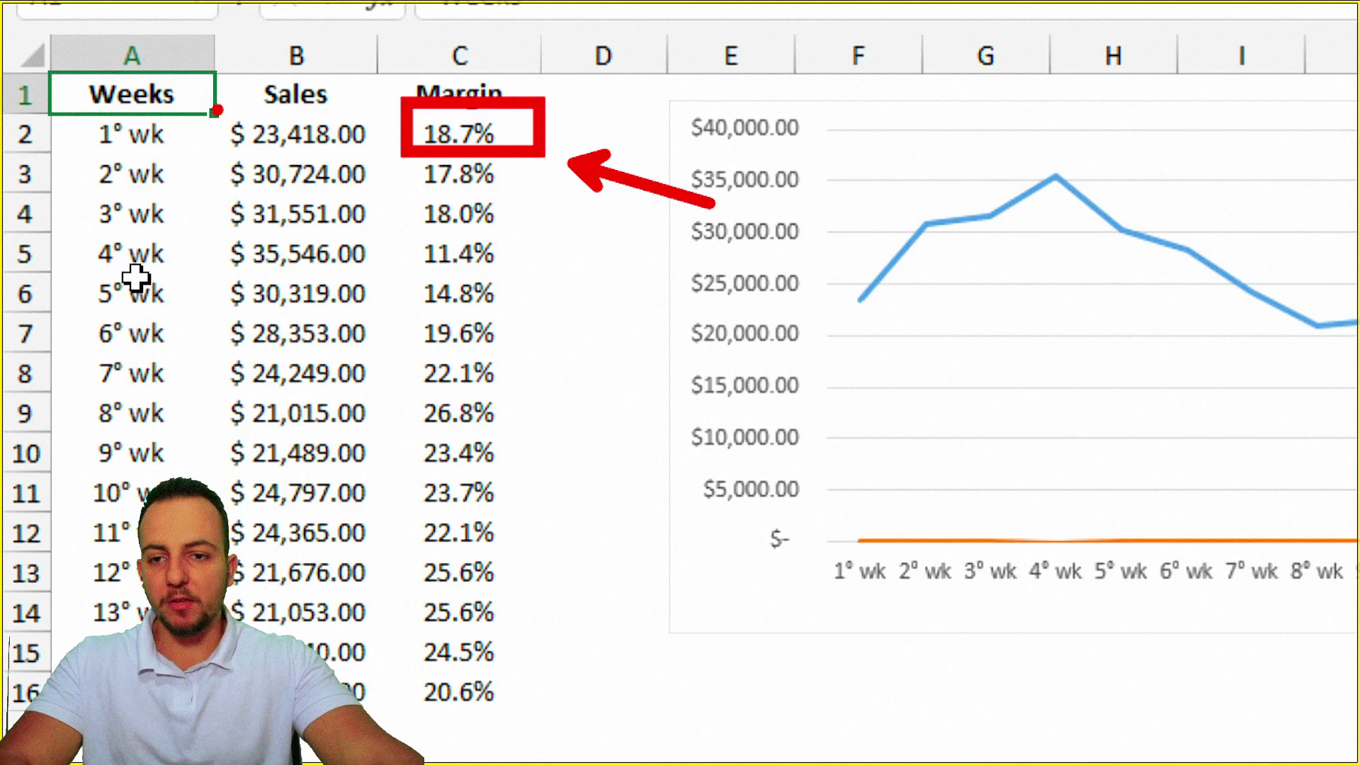
pyautogui.moveTo(212, 105); pyautogui.dragTo(401, 153)
pyautogui.moveTo(448, 236); pyautogui.dragTo(389, 162)
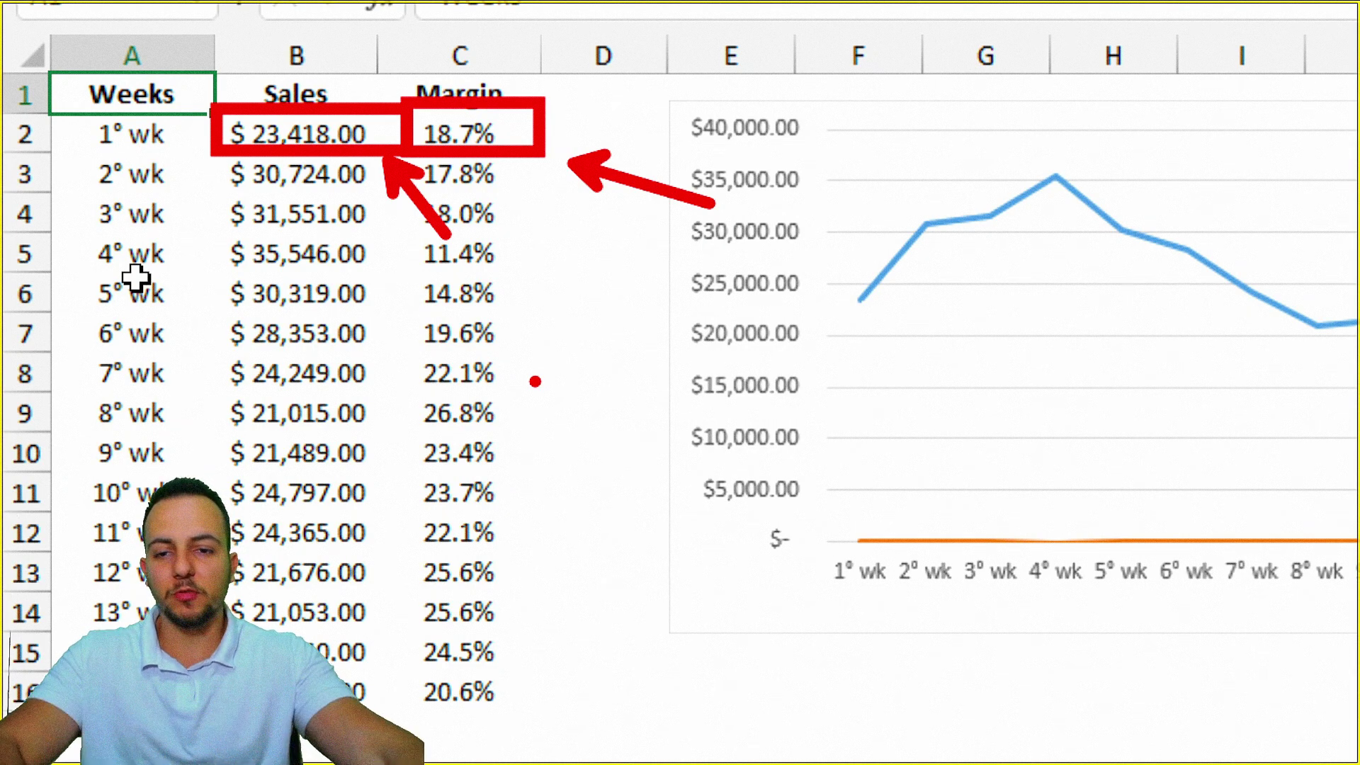
pyautogui.moveTo(626, 496); pyautogui.dragTo(697, 483)
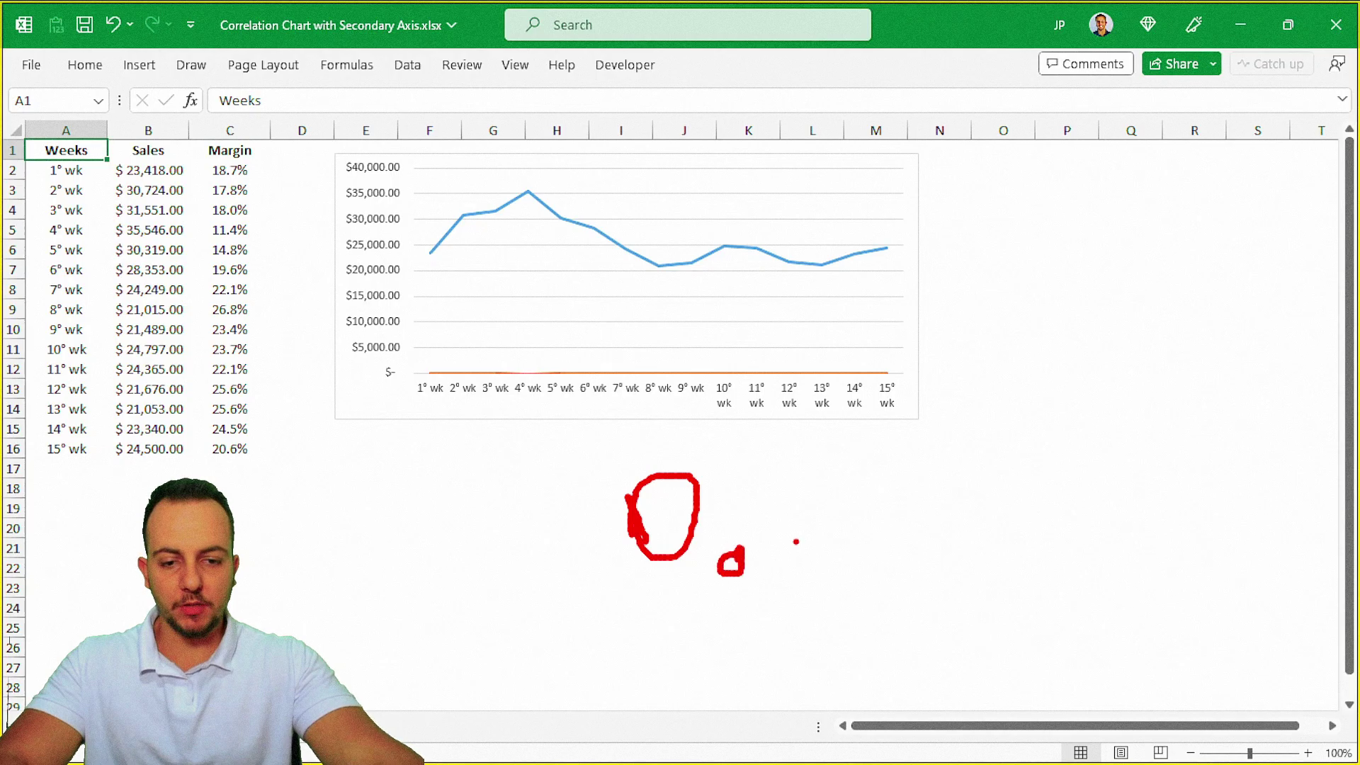
pyautogui.moveTo(798, 459); pyautogui.dragTo(781, 577)
pyautogui.moveTo(875, 501); pyautogui.dragTo(860, 524)
pyautogui.moveTo(593, 626); pyautogui.dragTo(961, 617)
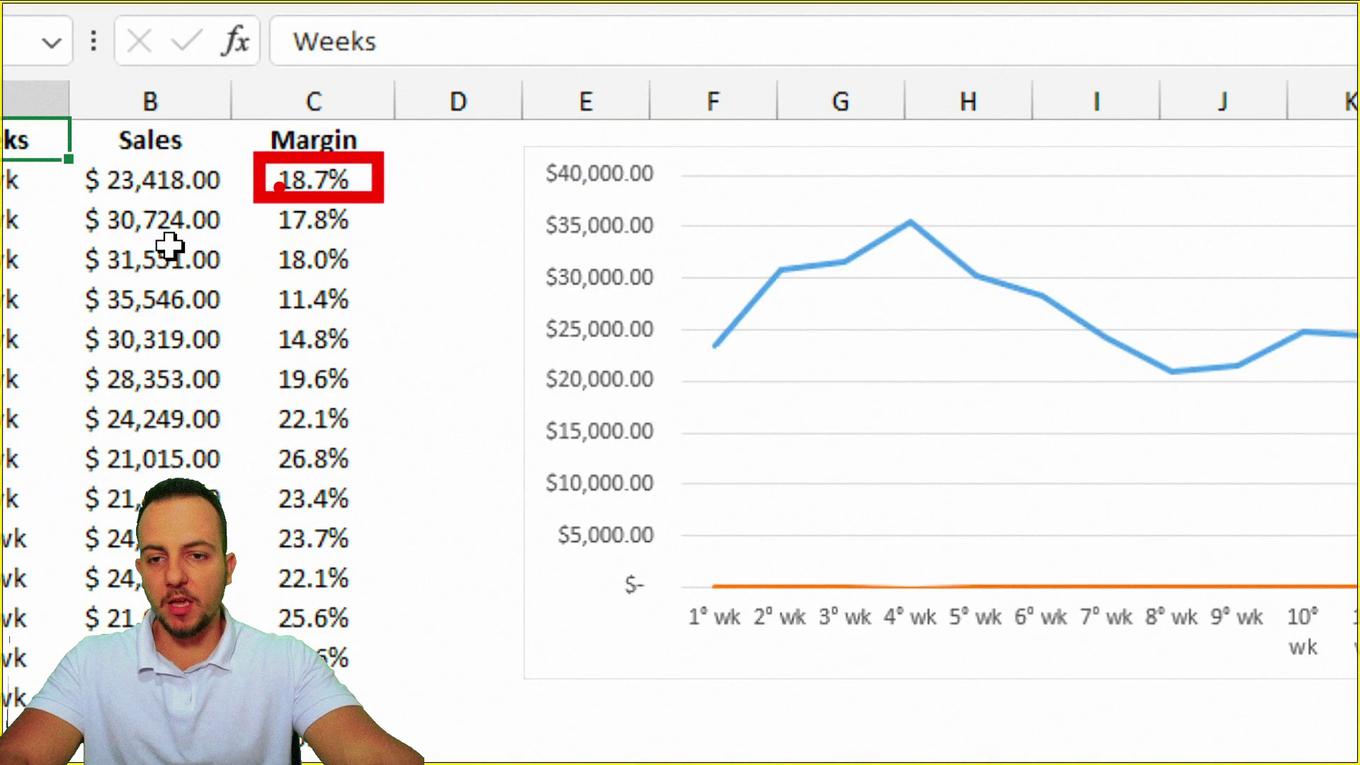
pyautogui.moveTo(402, 177); pyautogui.dragTo(551, 176)
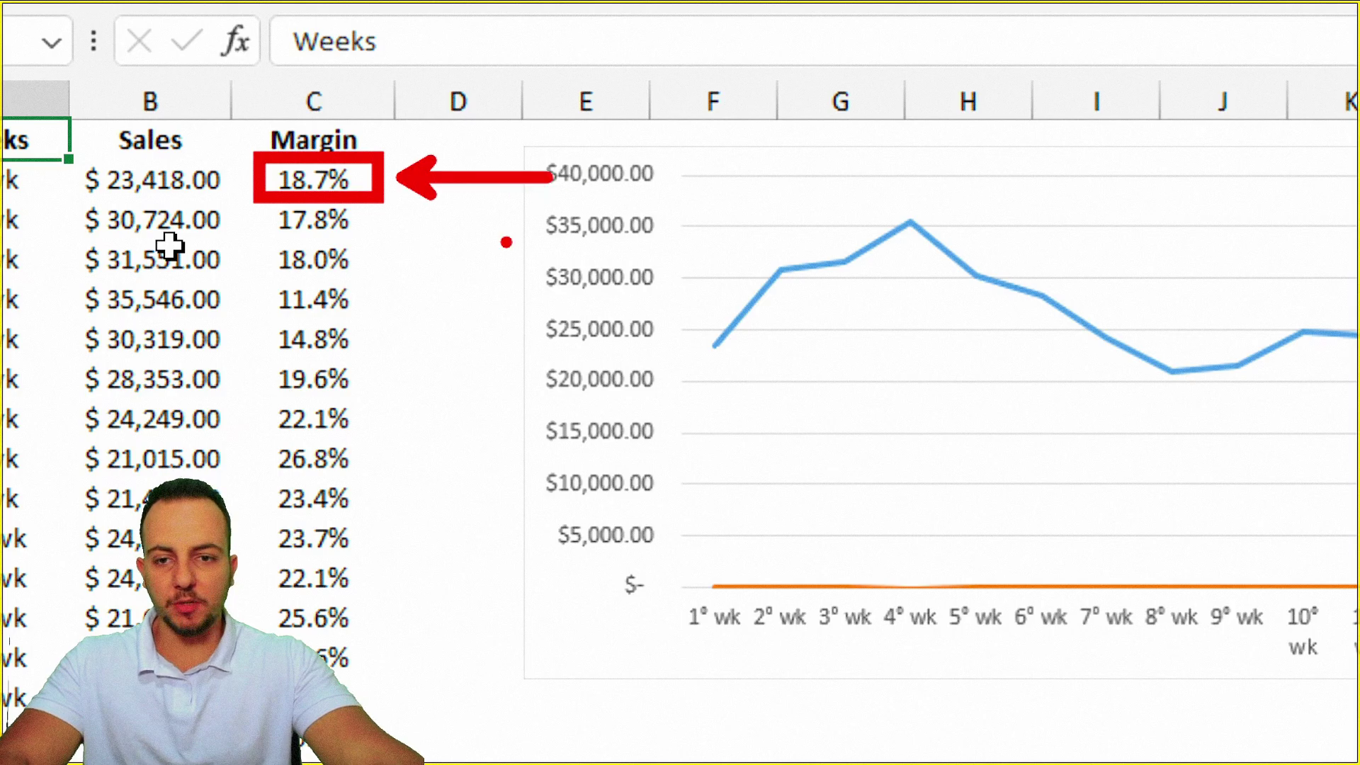
pyautogui.moveTo(776, 512); pyautogui.dragTo(943, 388)
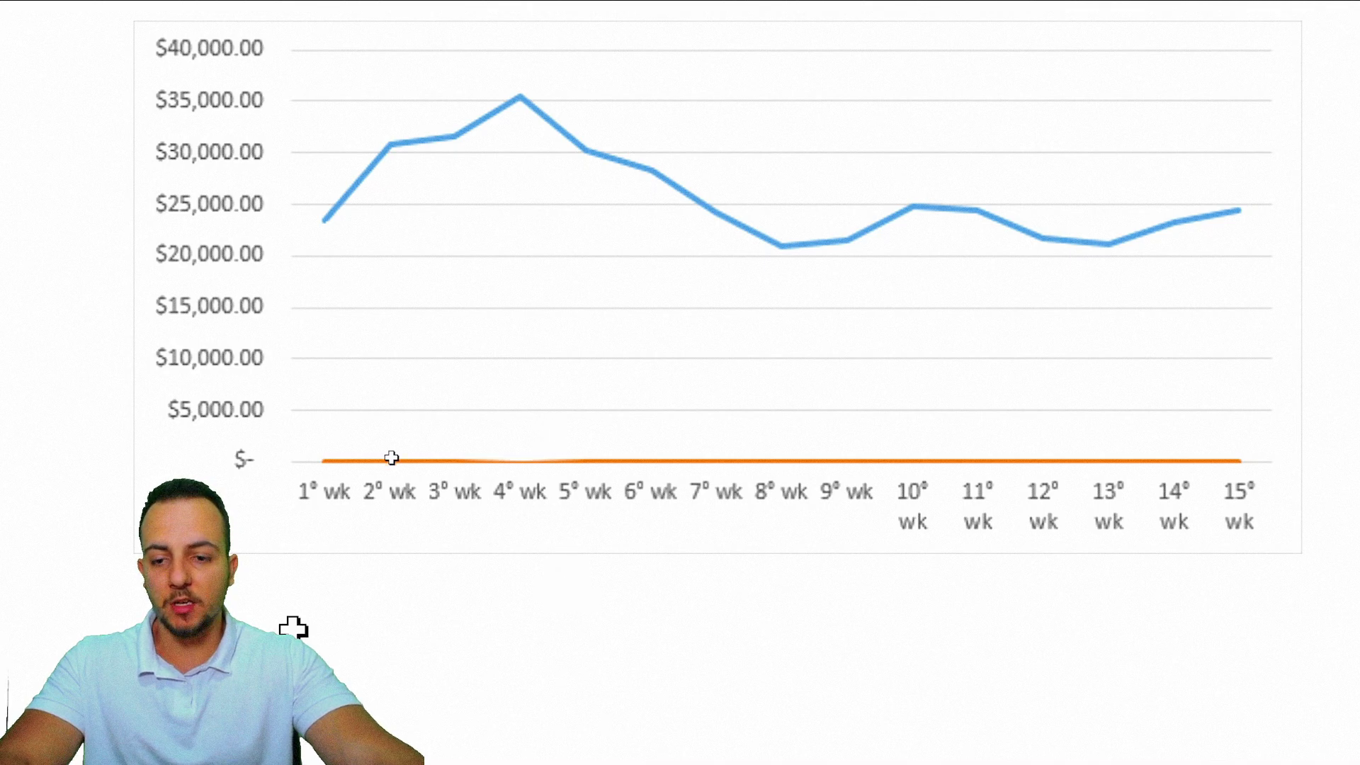
# - Change the chart type to Combo with Sales and Margin both as Line and Margin plotted on the secondary axis
pyautogui.click(482, 391)
pyautogui.rightClick(485, 394)
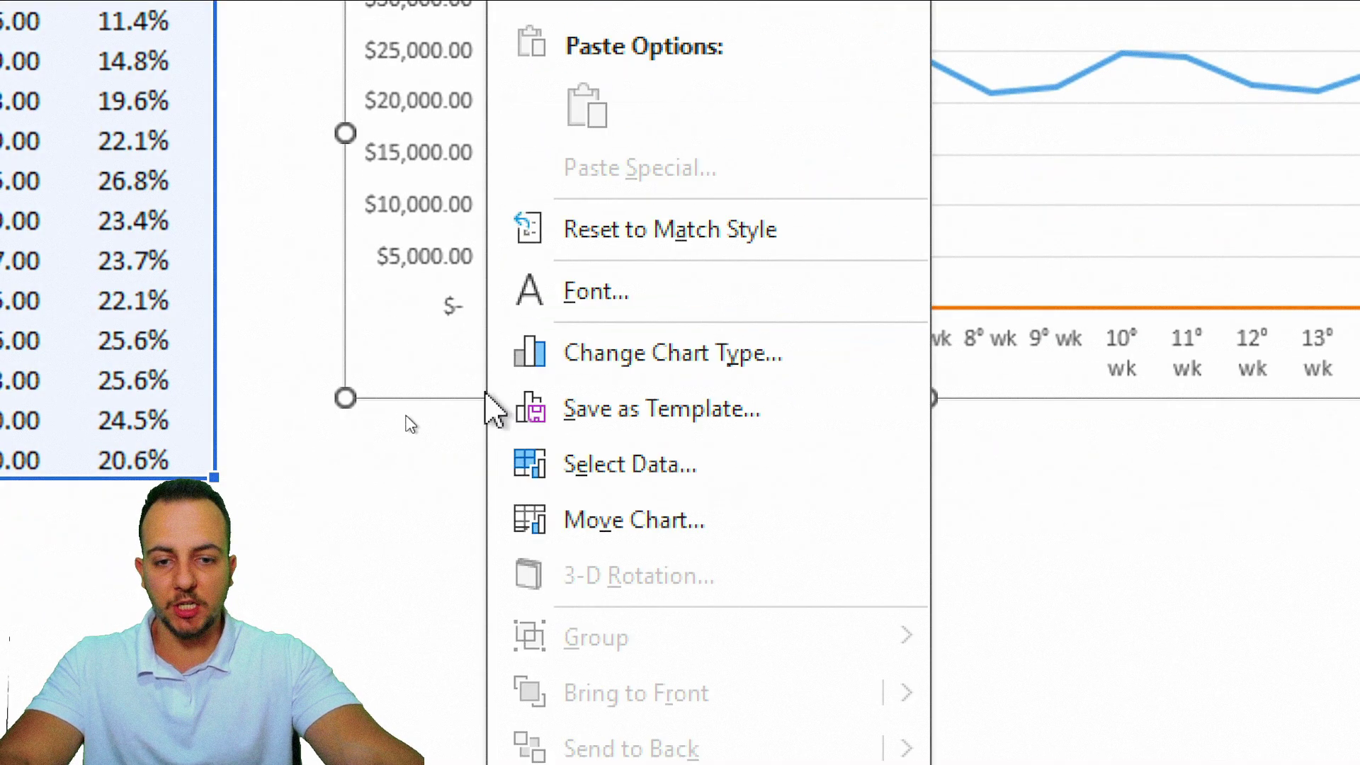
pyautogui.click(801, 359)
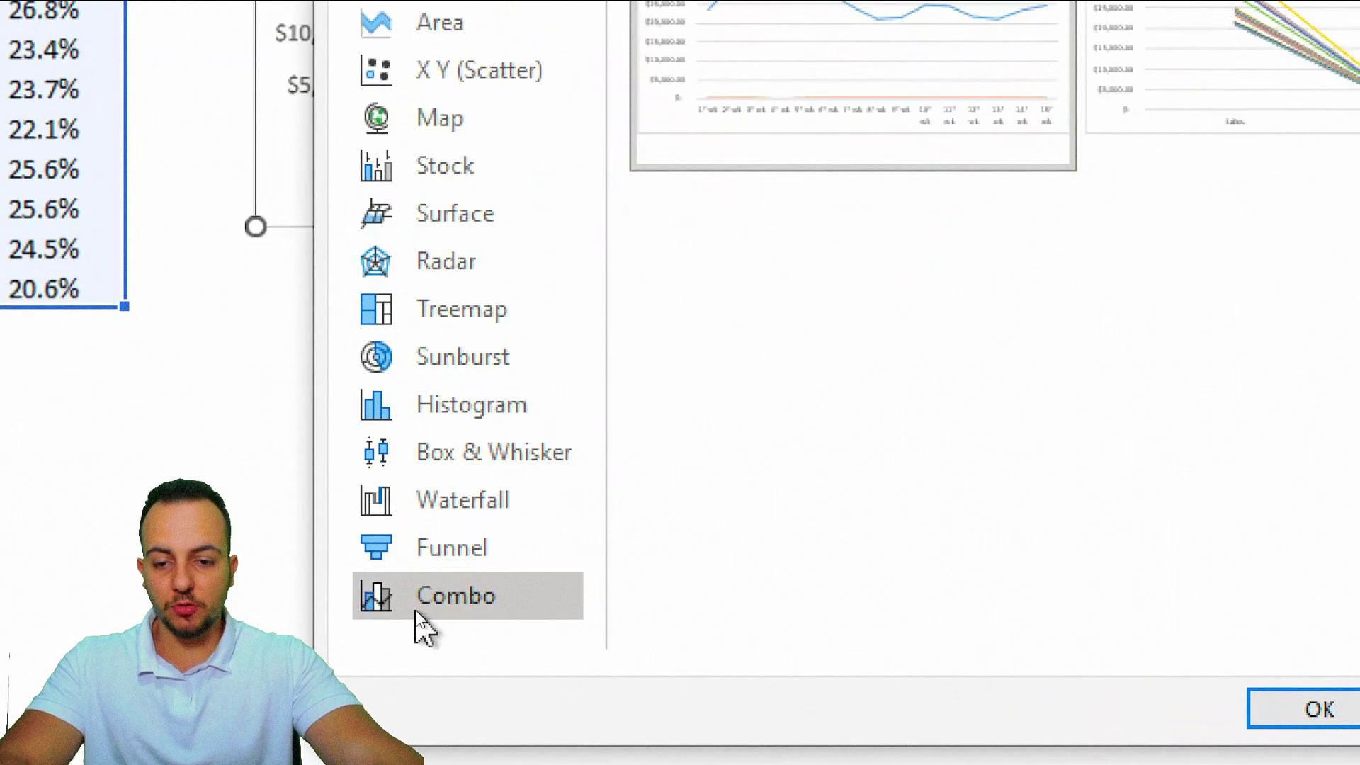
pyautogui.click(435, 612)
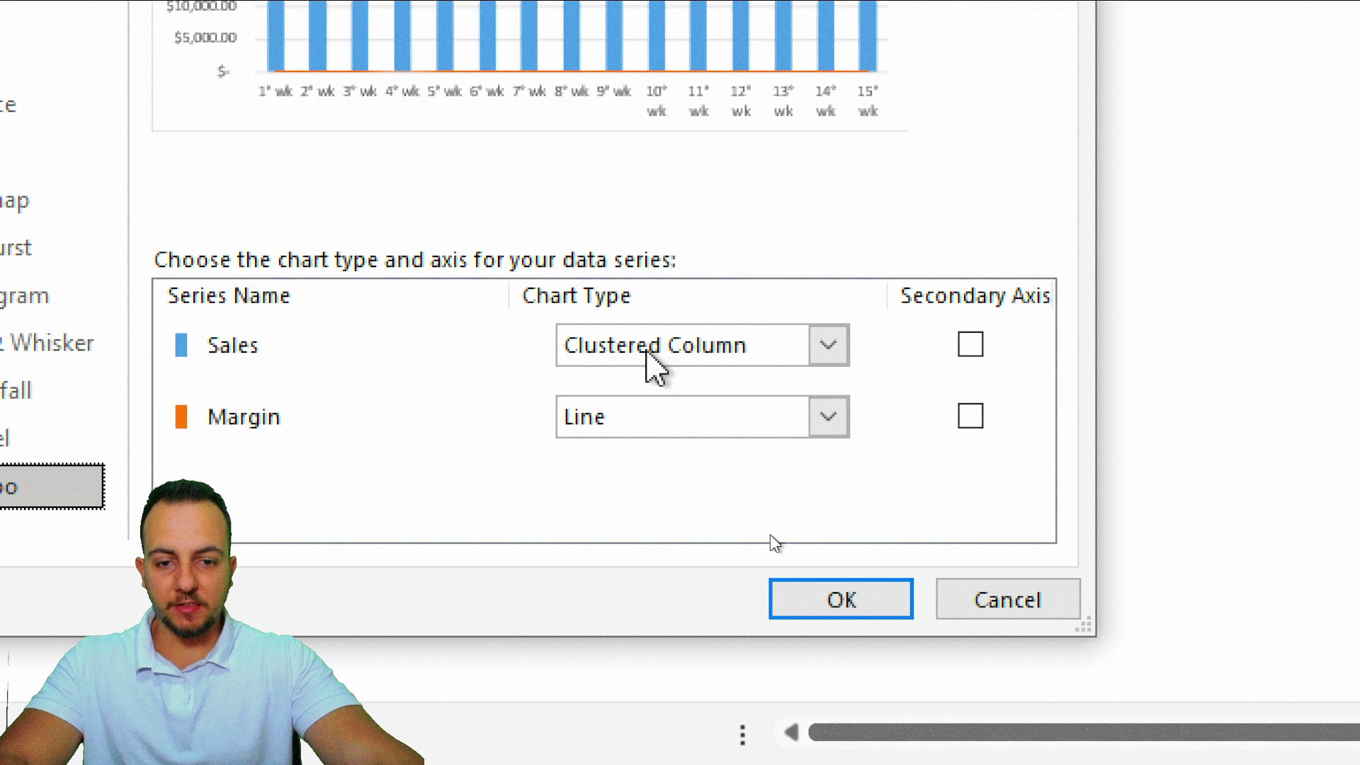
pyautogui.click(751, 354)
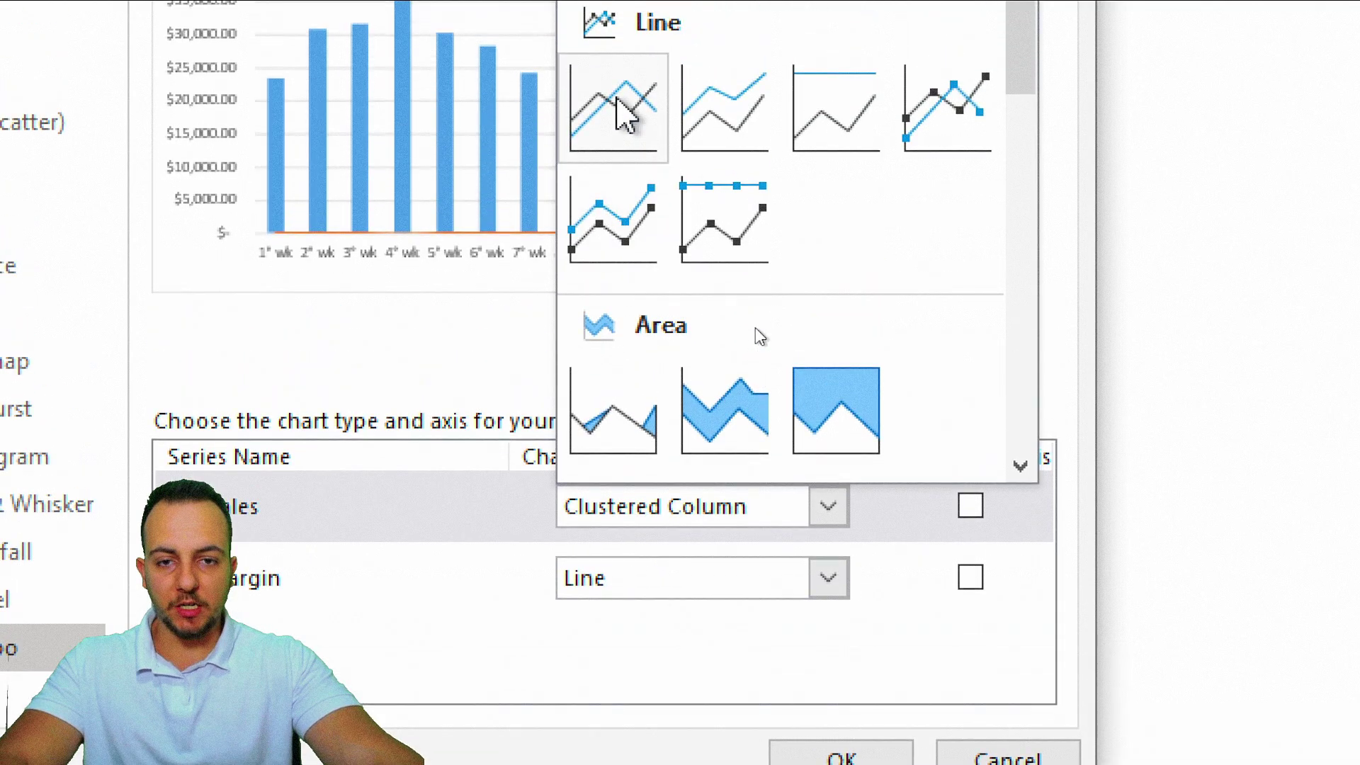
pyautogui.click(623, 115)
pyautogui.click(641, 430)
pyautogui.click(623, 189)
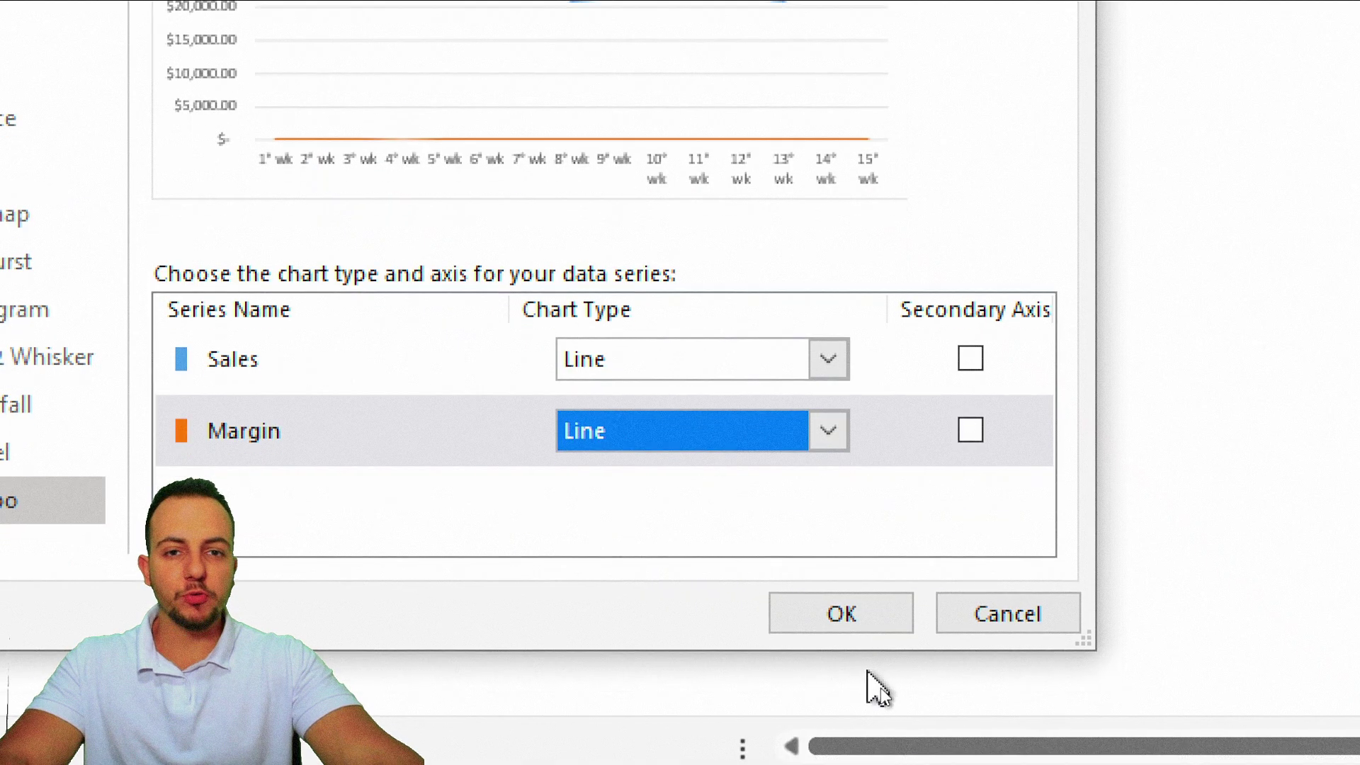
pyautogui.click(970, 431)
pyautogui.click(865, 607)
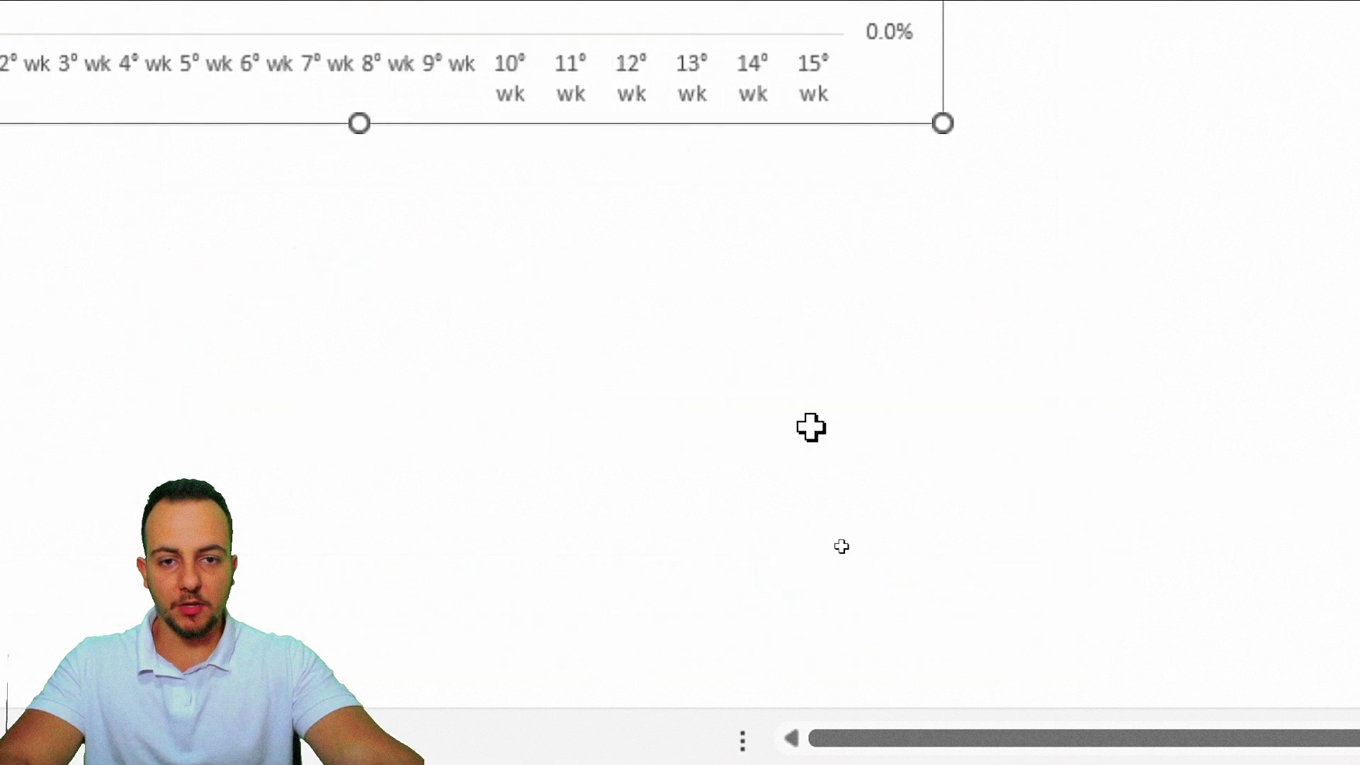
pyautogui.press('Escape')
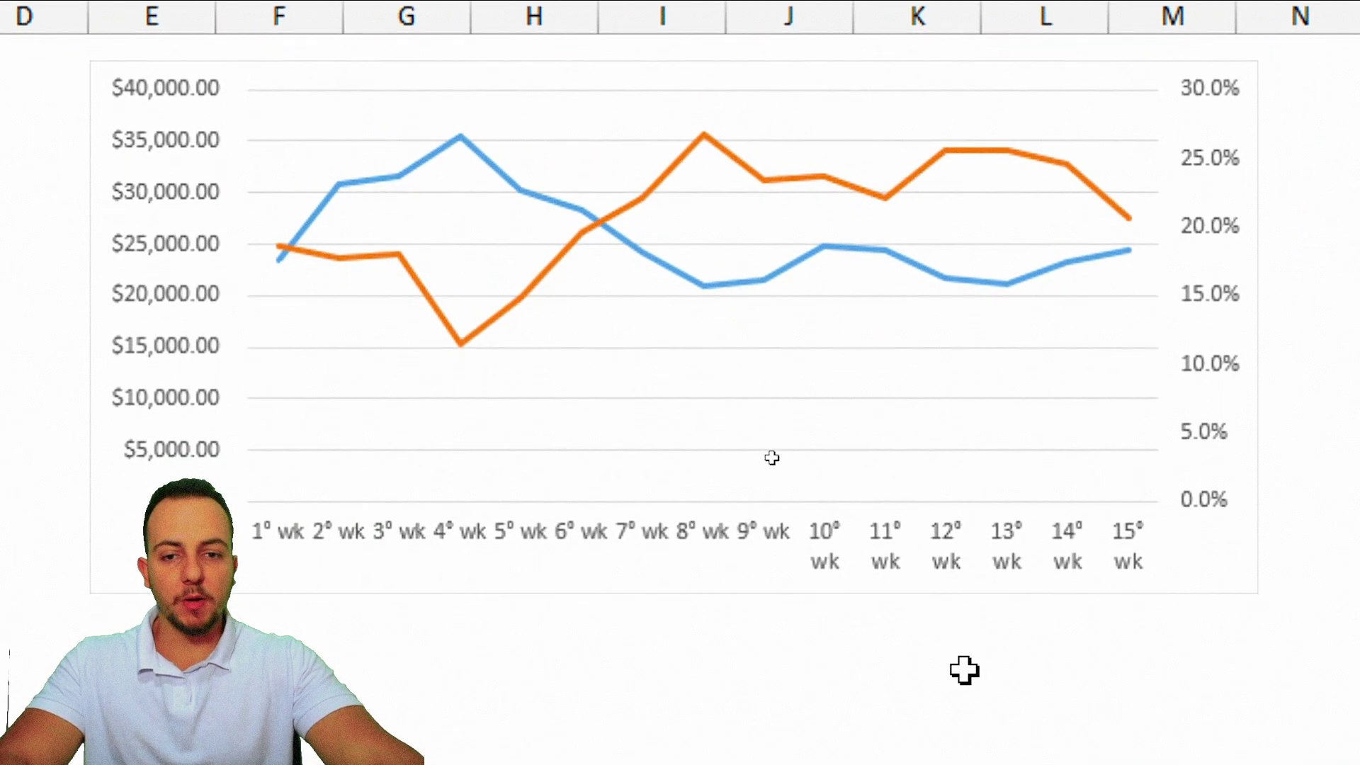
pyautogui.moveTo(516, 345); pyautogui.dragTo(702, 480)
pyautogui.moveTo(548, 173); pyautogui.dragTo(680, 91)
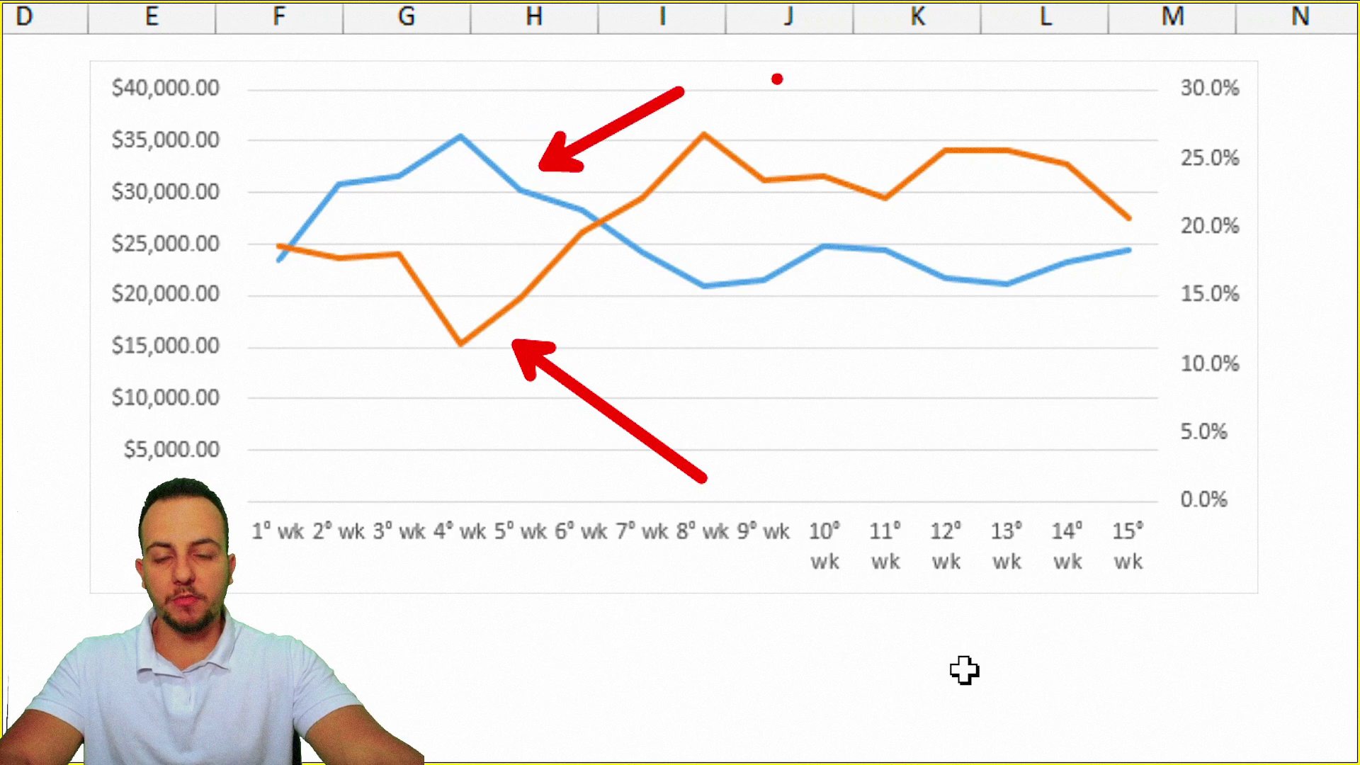
pyautogui.hotkey('ctrl', 'z')
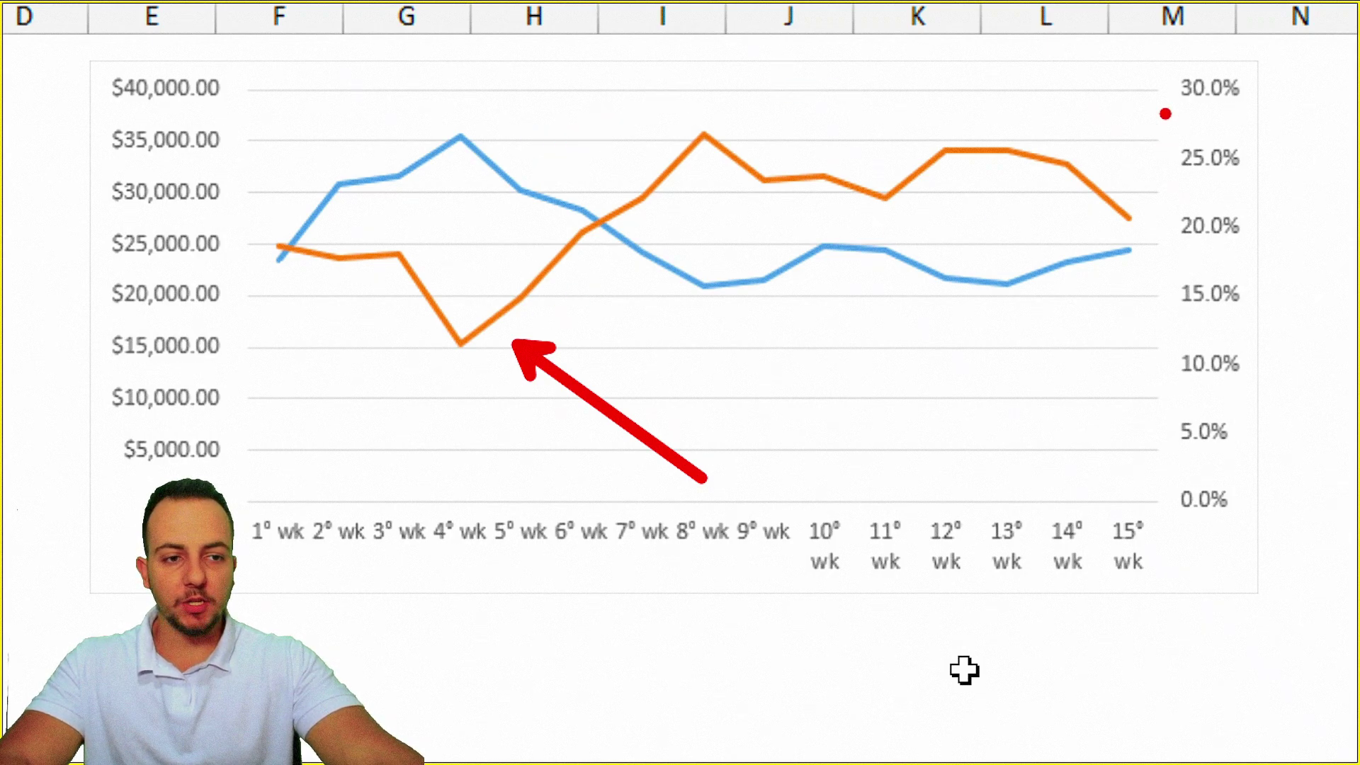
pyautogui.moveTo(1162, 49); pyautogui.dragTo(1286, 531)
pyautogui.moveTo(1146, 365); pyautogui.dragTo(947, 366)
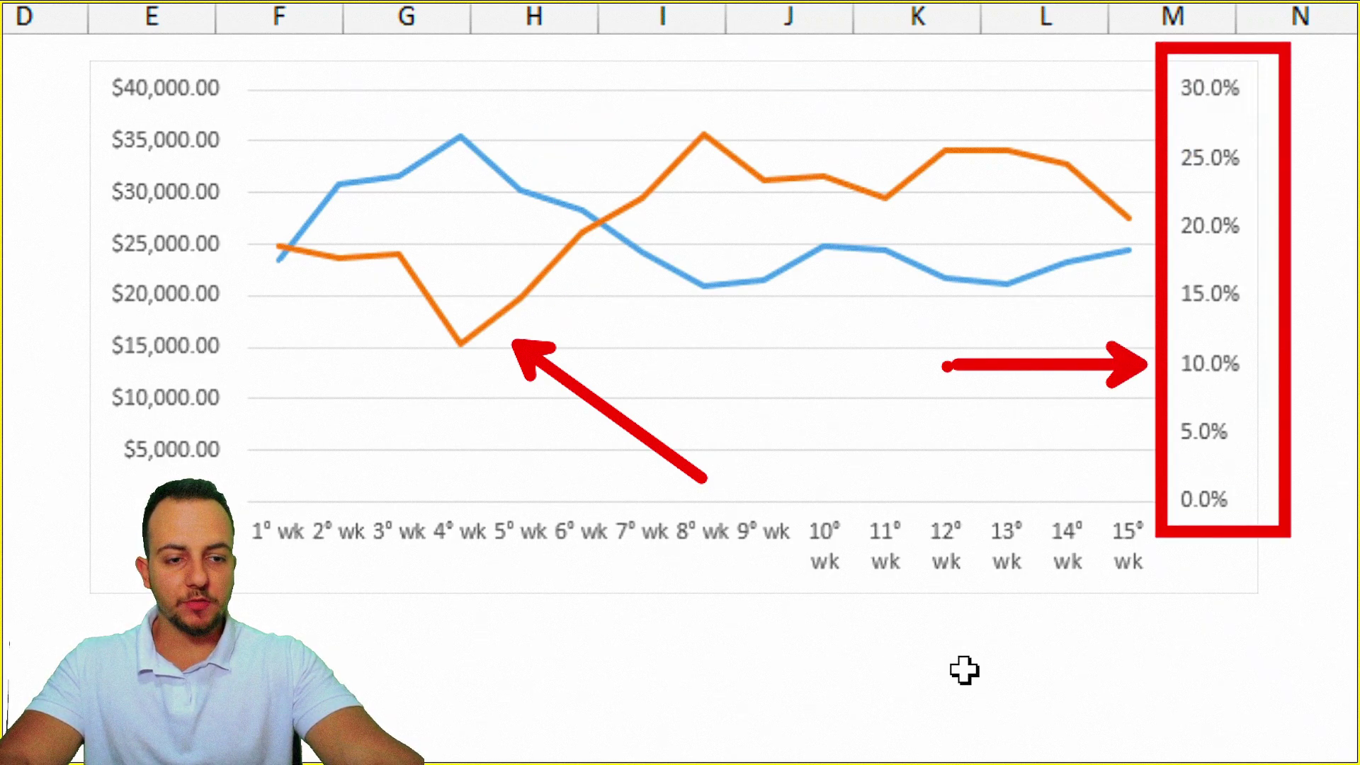
pyautogui.hotkey('ctrl', 'z')
pyautogui.hotkey('ctrl', 'z')
pyautogui.hotkey('ctrl', 'z')
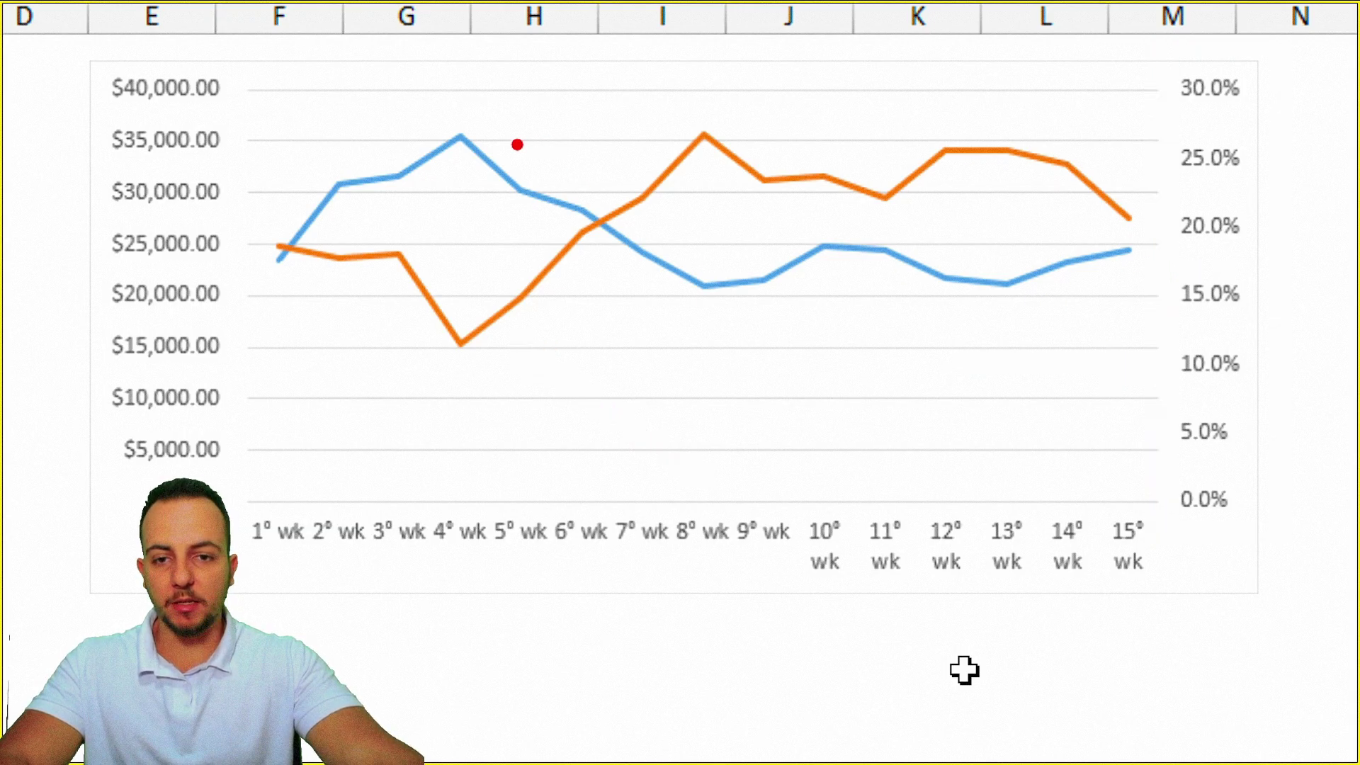
pyautogui.moveTo(517, 142); pyautogui.dragTo(659, 82)
pyautogui.moveTo(78, 55)
pyautogui.mouseDown()
pyautogui.moveTo(220, 347)
pyautogui.moveTo(241, 524)
pyautogui.mouseUp()
pyautogui.moveTo(252, 402); pyautogui.dragTo(423, 439)
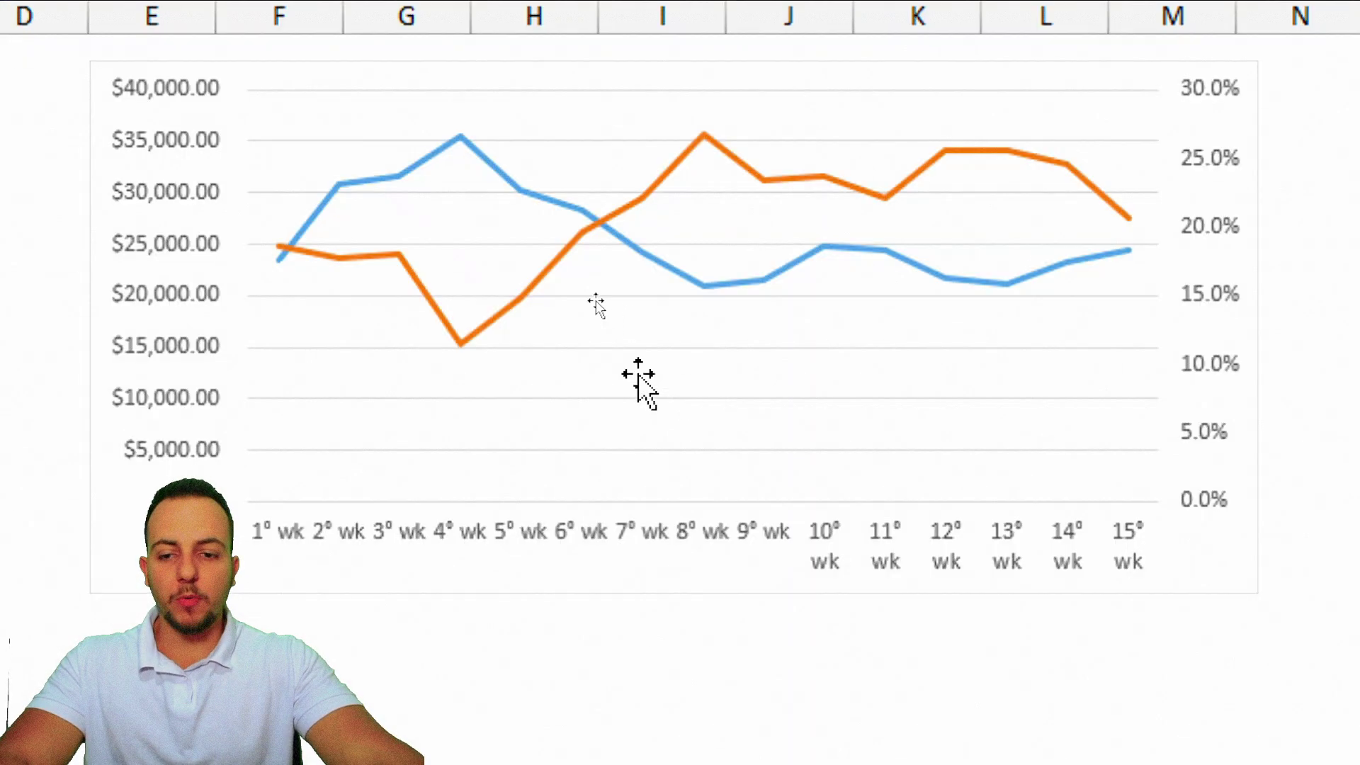
pyautogui.hotkey('ctrl', '2')
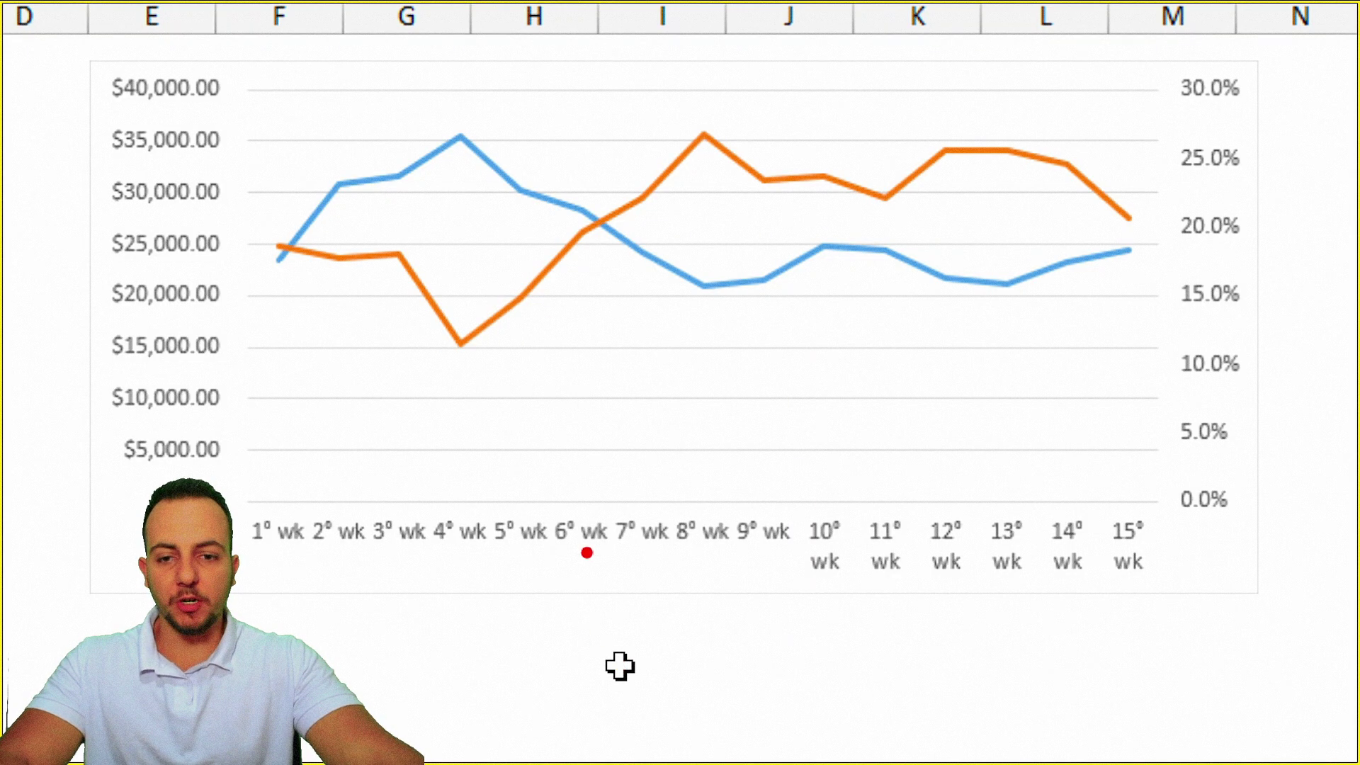
pyautogui.moveTo(542, 329); pyautogui.dragTo(664, 423)
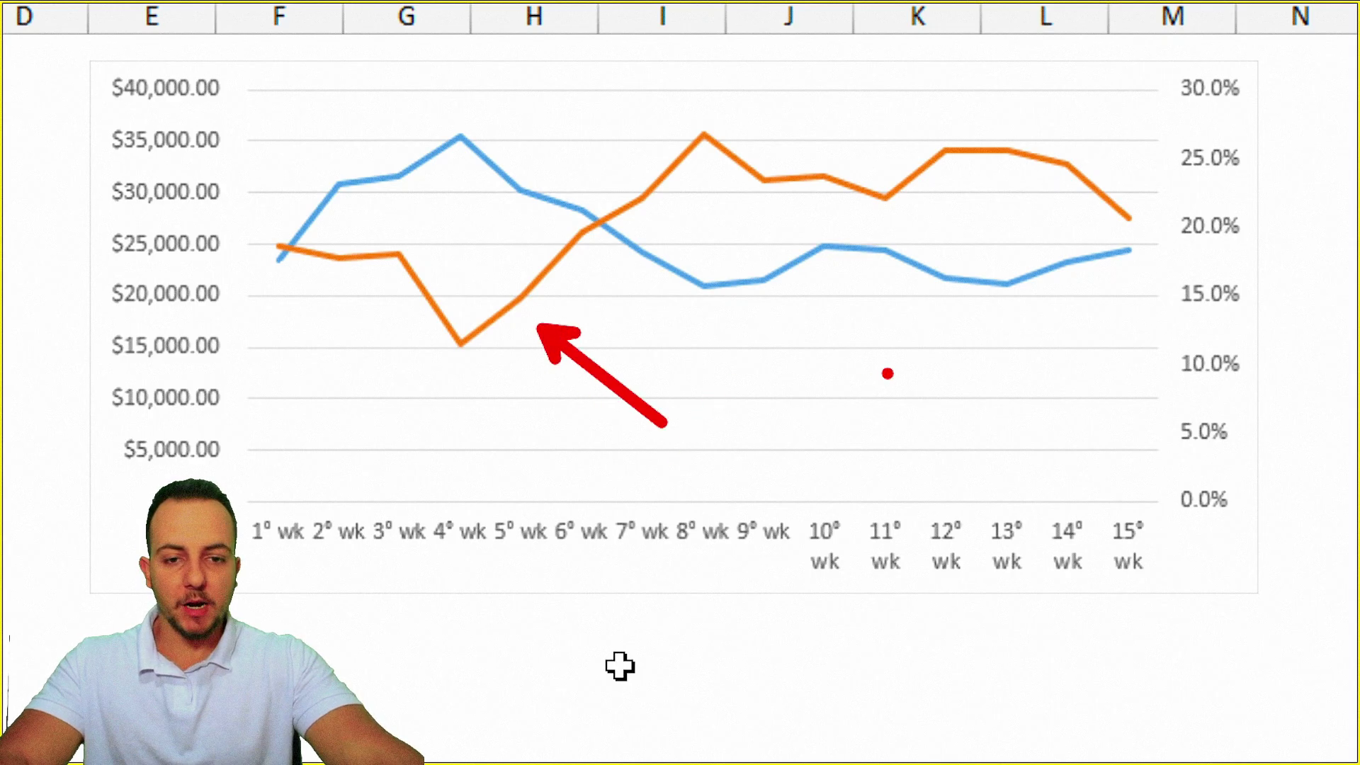
pyautogui.press('e')
pyautogui.moveTo(546, 179); pyautogui.dragTo(664, 120)
pyautogui.press('Escape')
# - Add a legend at the top of the Sales and Margin chart
pyautogui.click(805, 410)
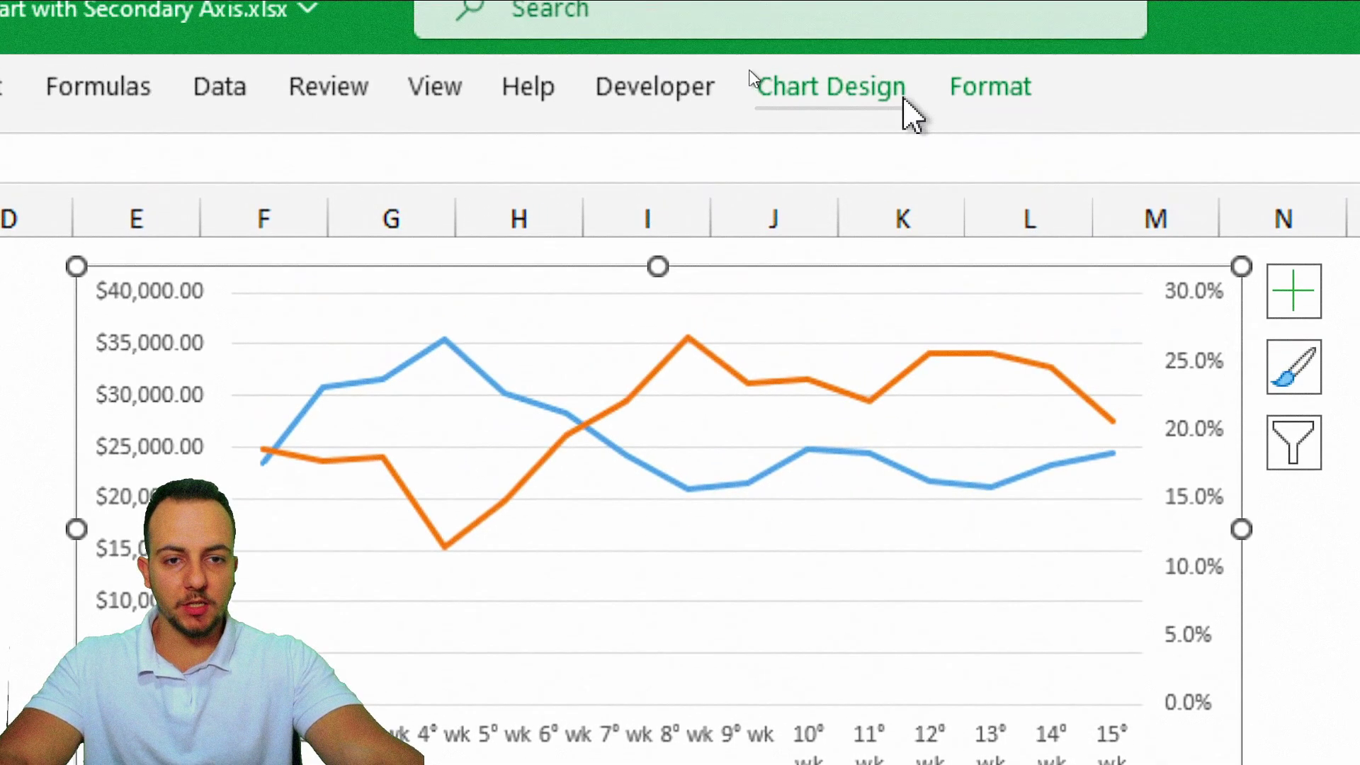
pyautogui.click(912, 113)
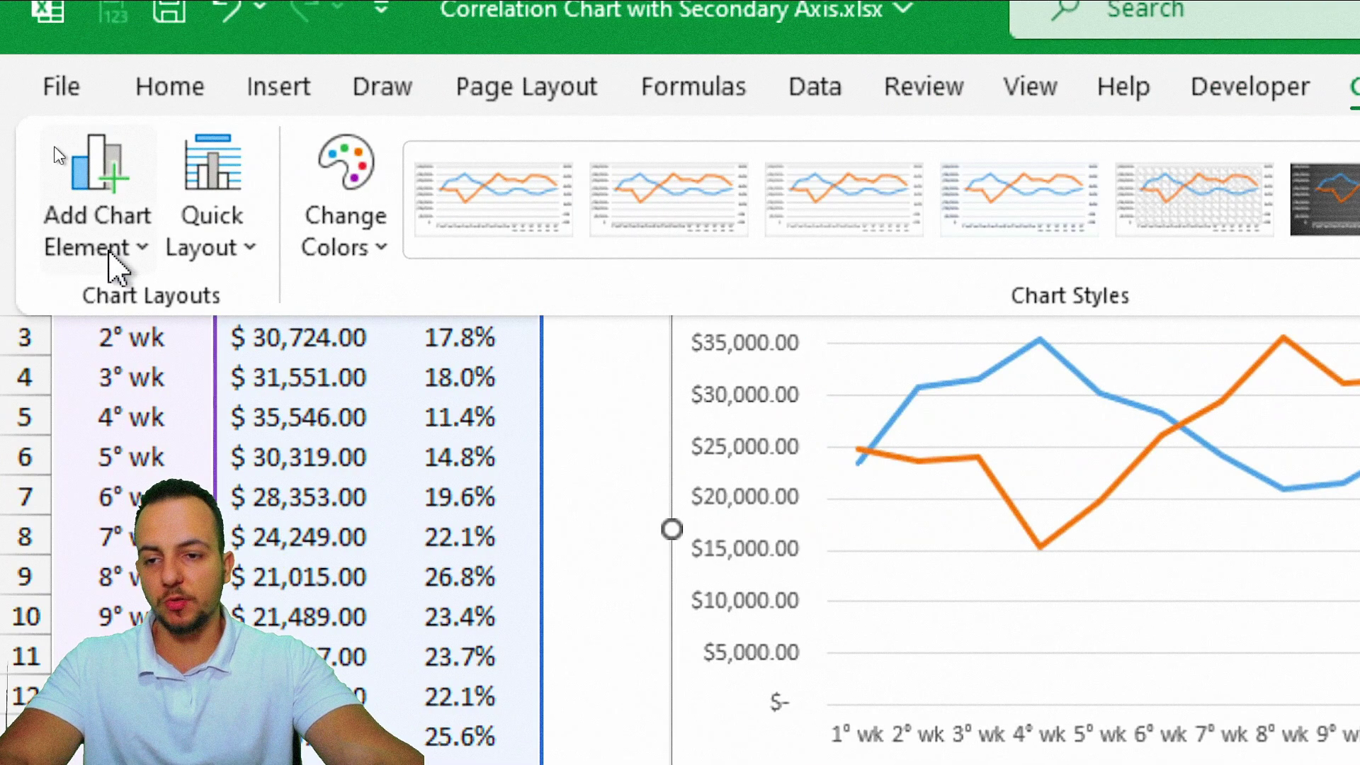
pyautogui.click(110, 251)
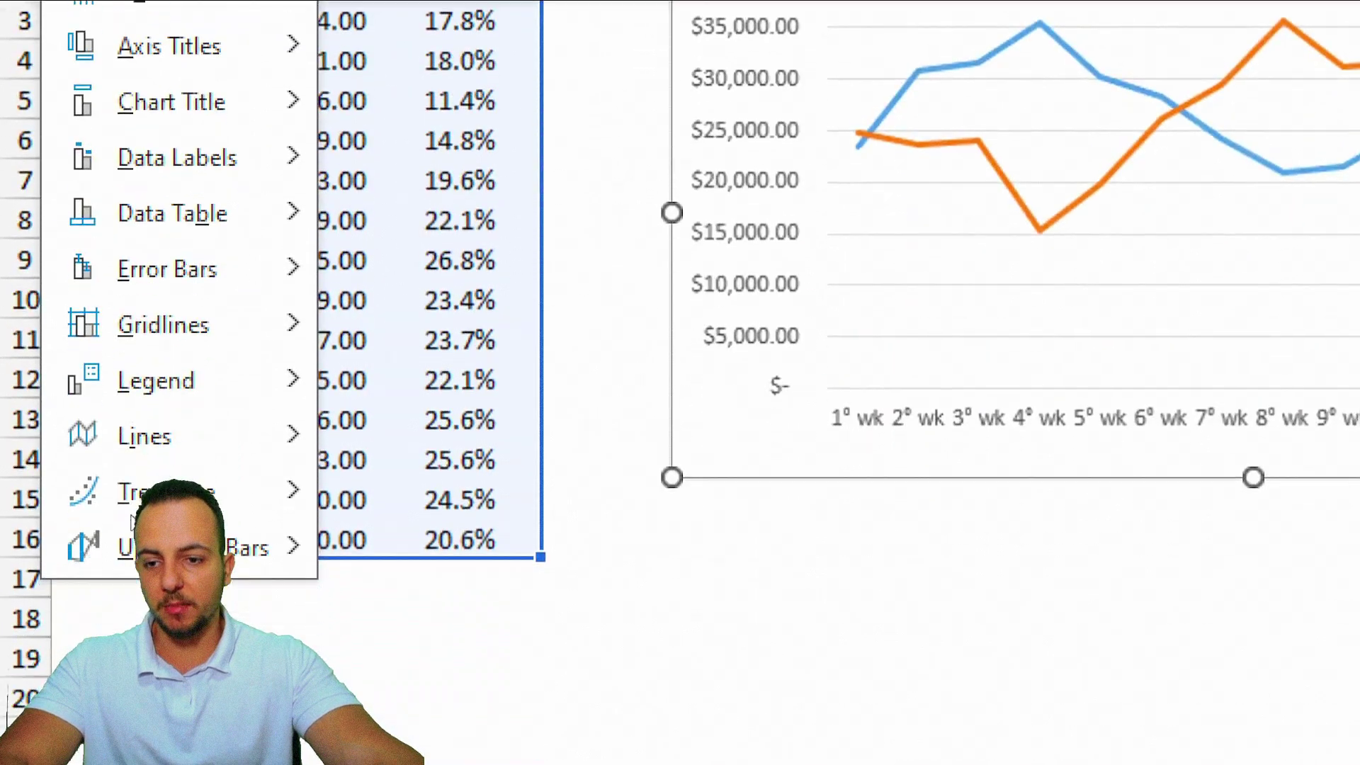
pyautogui.moveTo(193, 702)
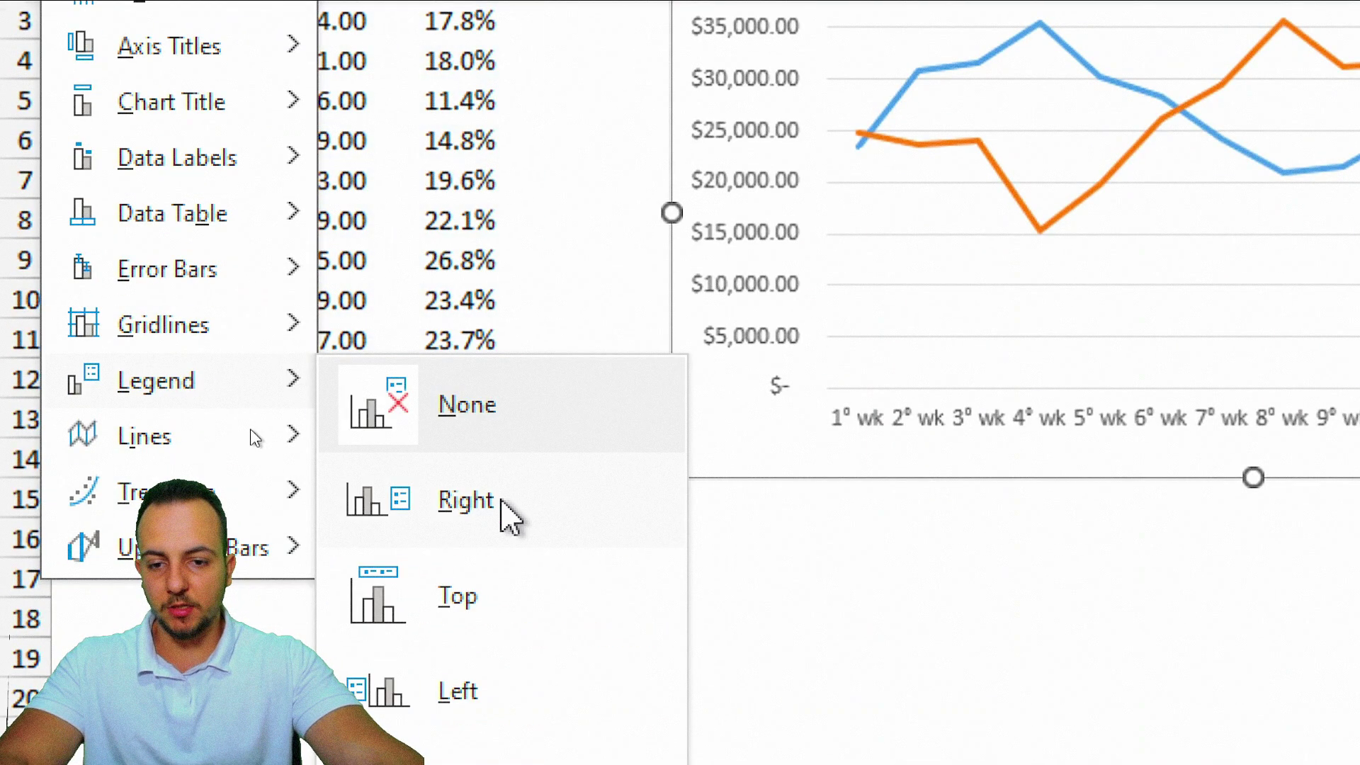
pyautogui.click(576, 309)
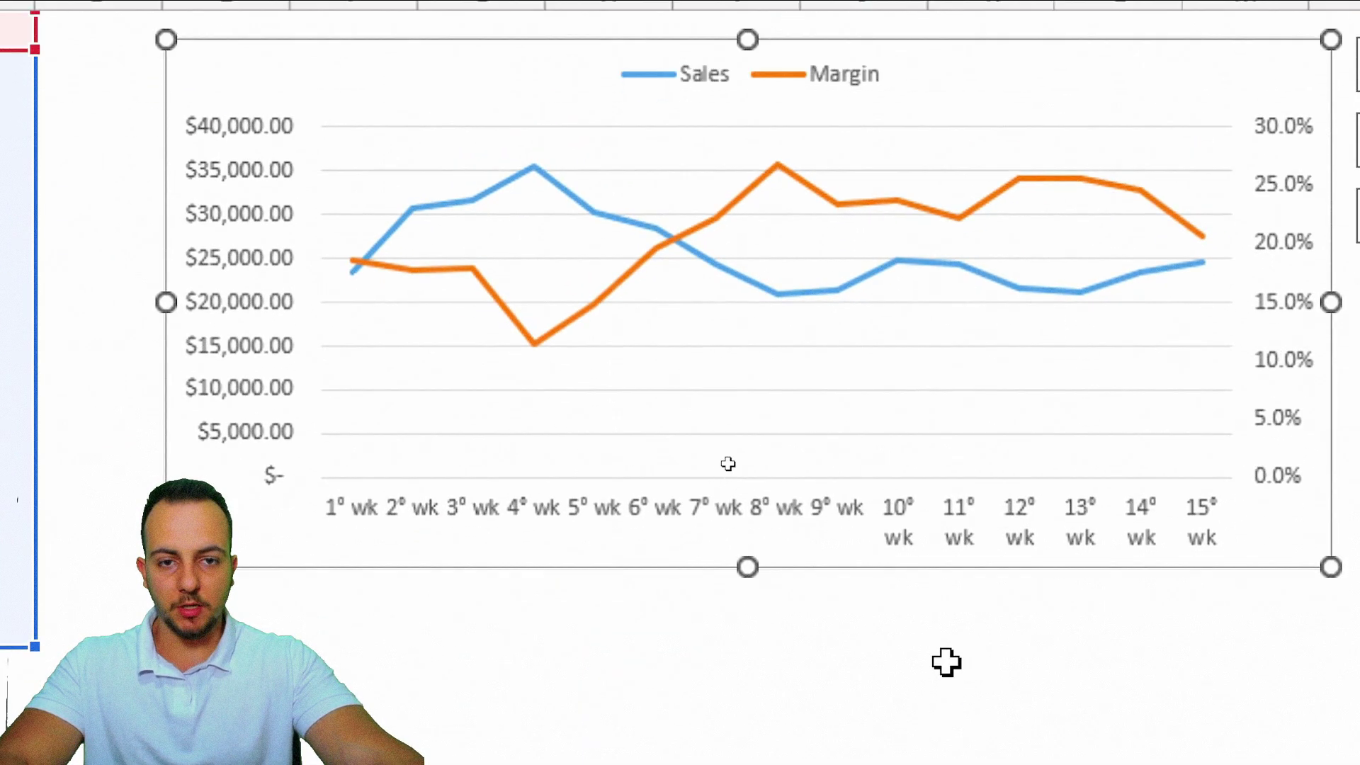
pyautogui.click(947, 662)
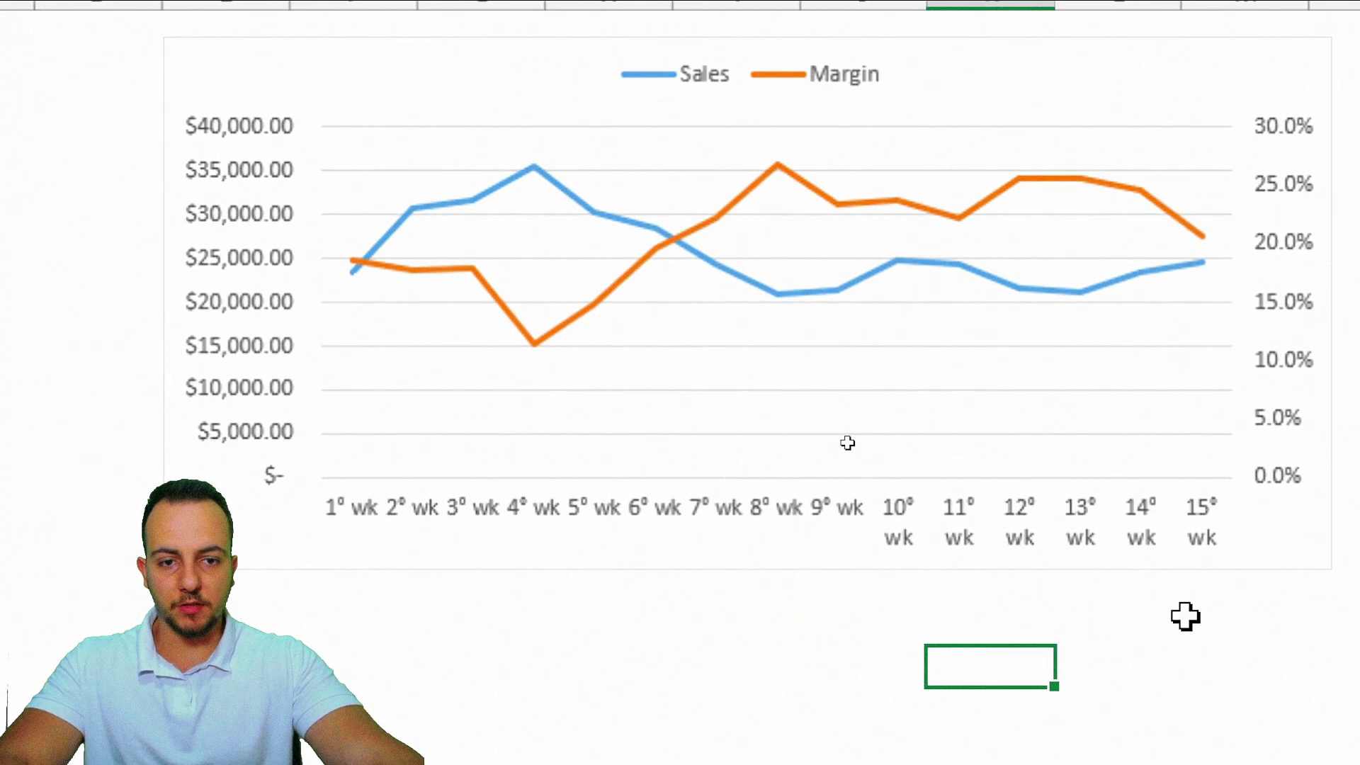
# - Add Primary Major Vertical gridlines to the Sales and Margin chart
pyautogui.click(715, 633)
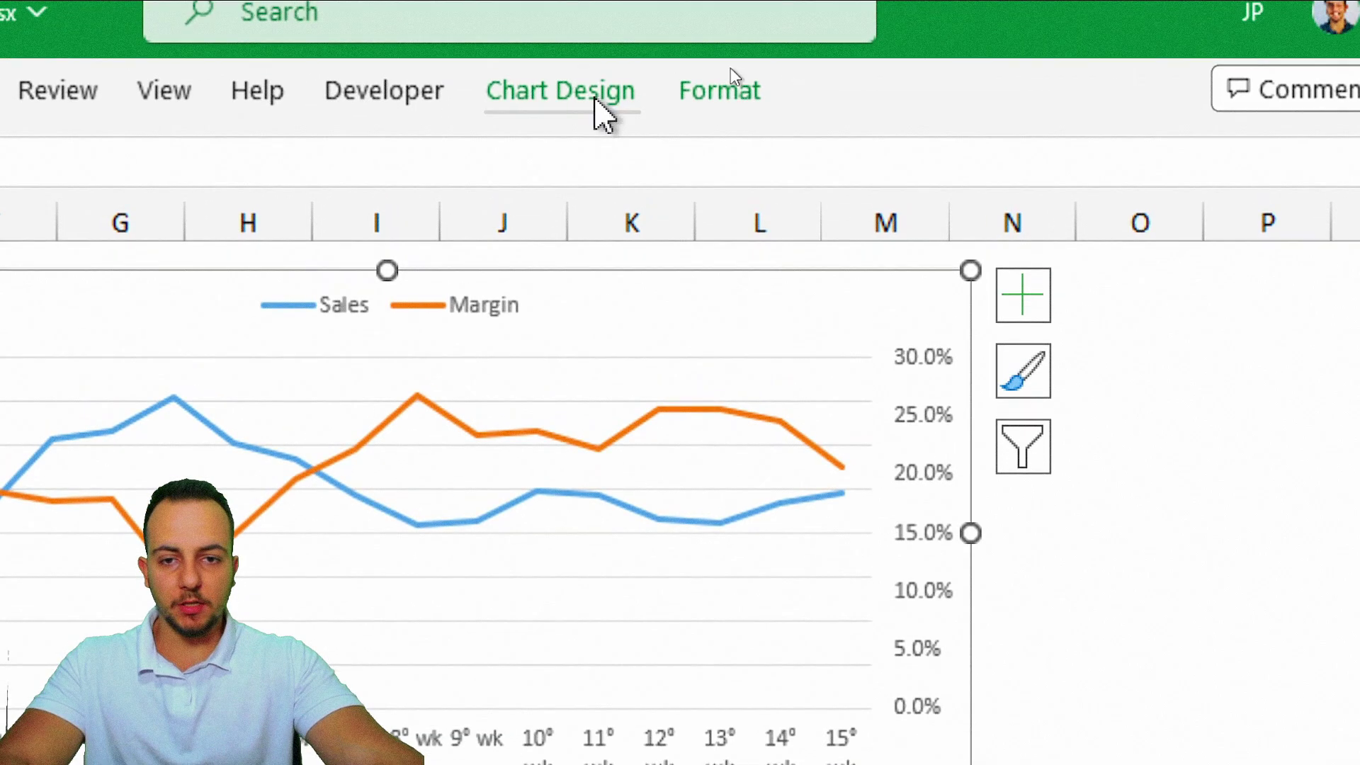
pyautogui.click(564, 25)
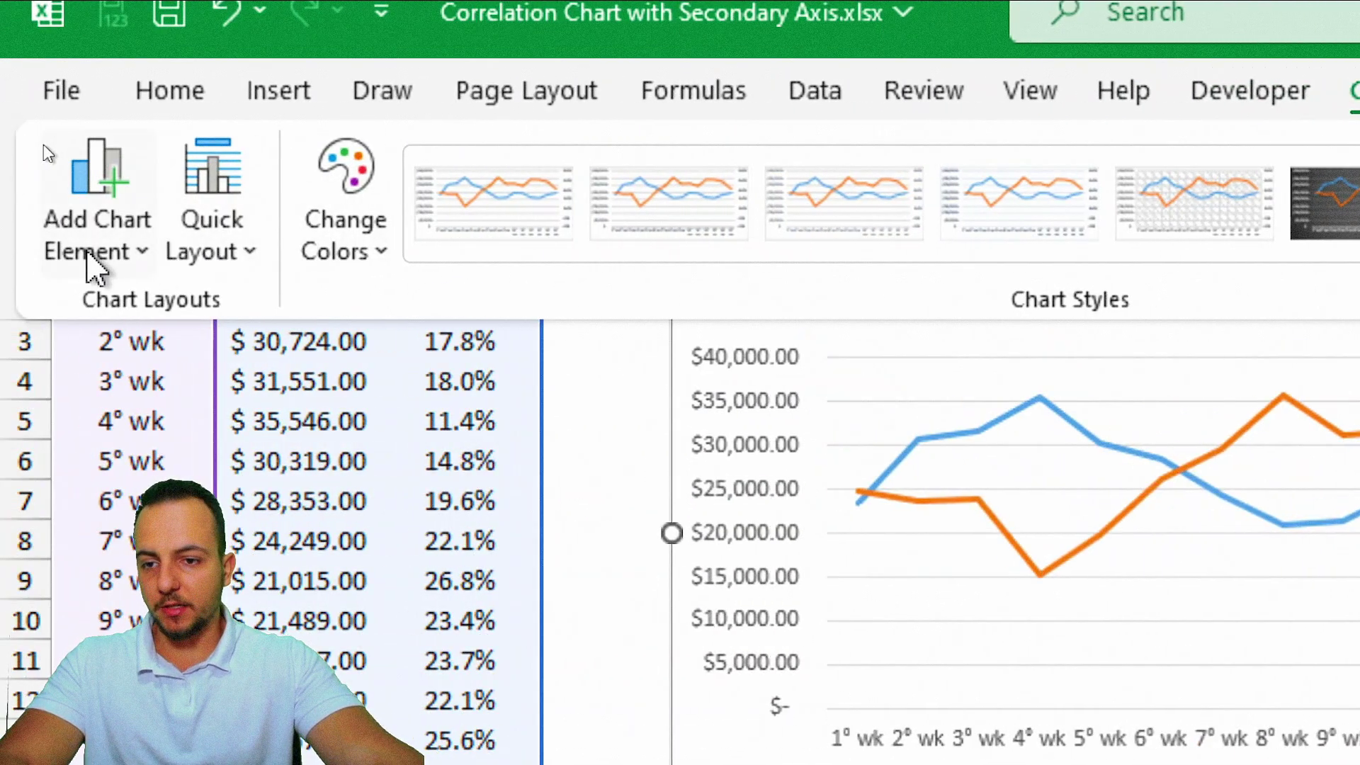
pyautogui.click(71, 252)
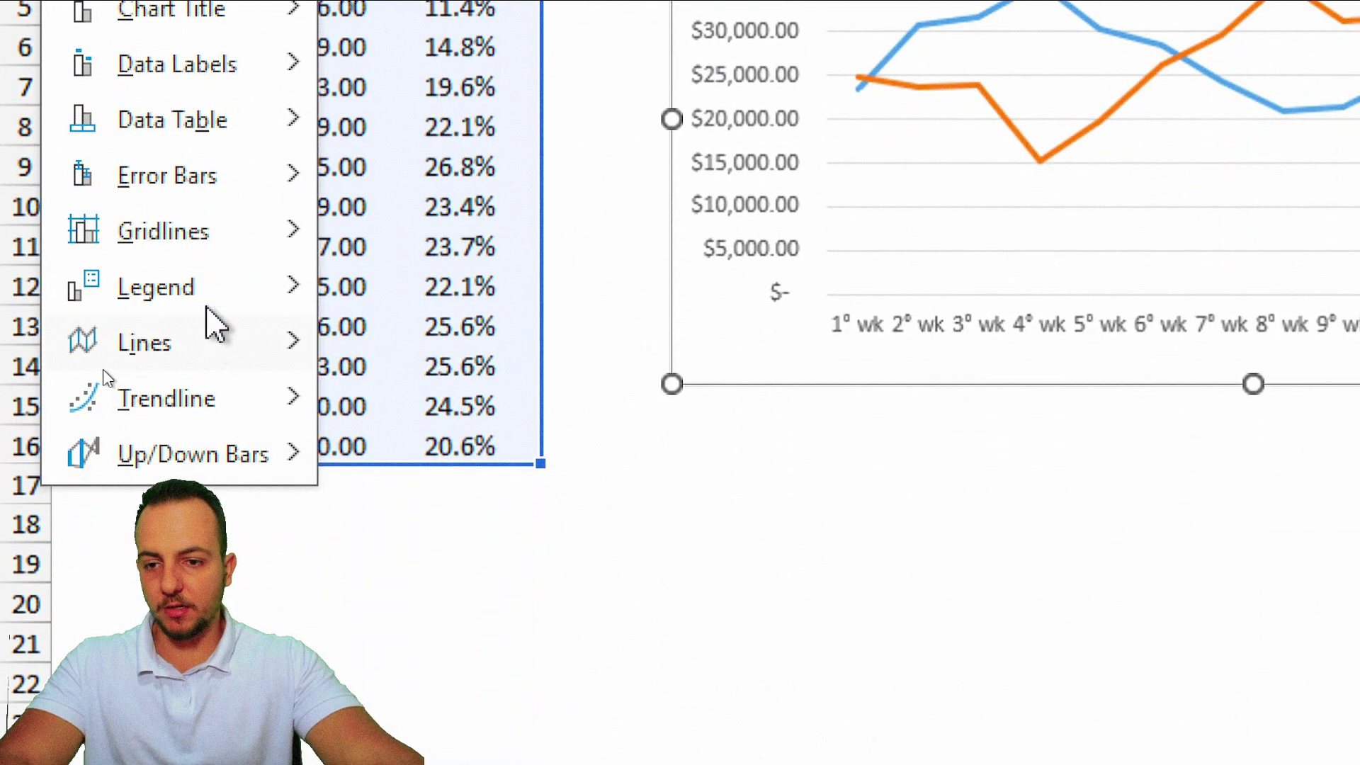
pyautogui.moveTo(276, 425)
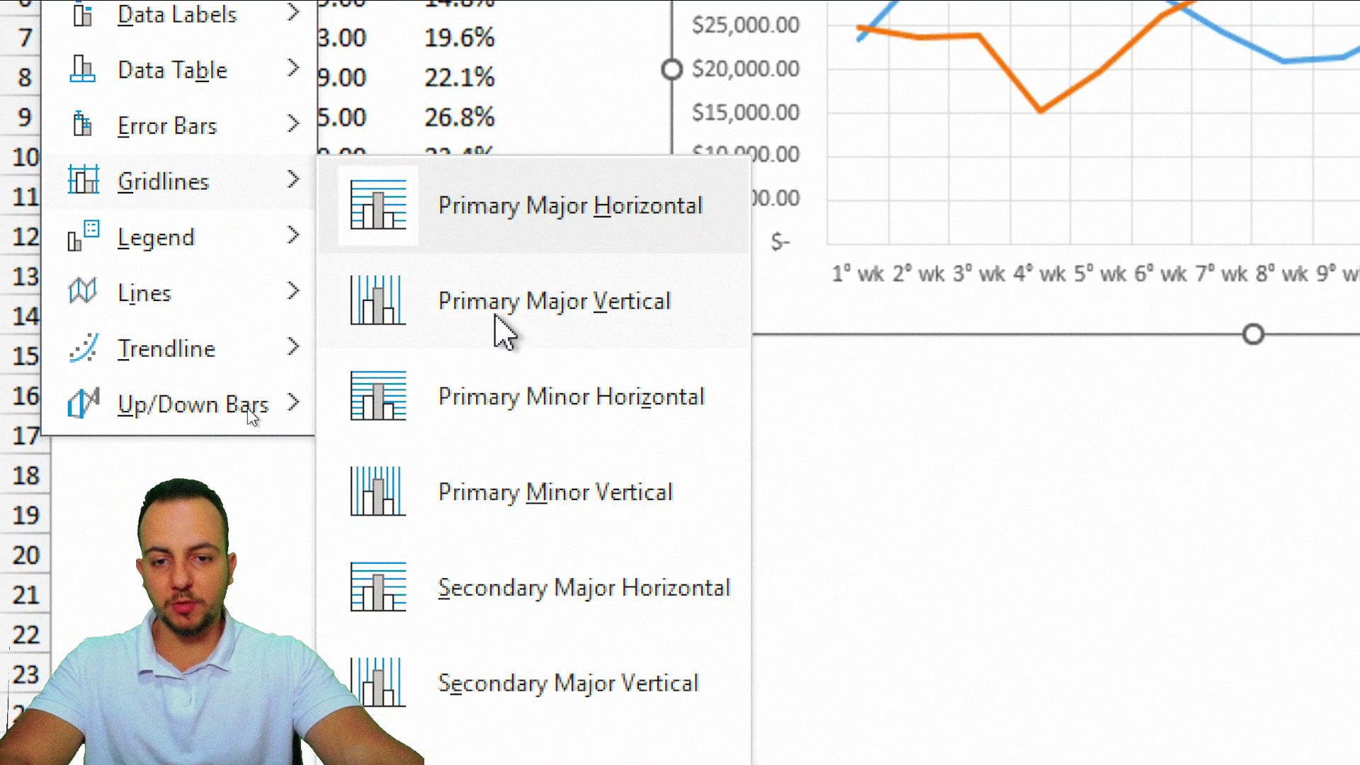
pyautogui.click(604, 318)
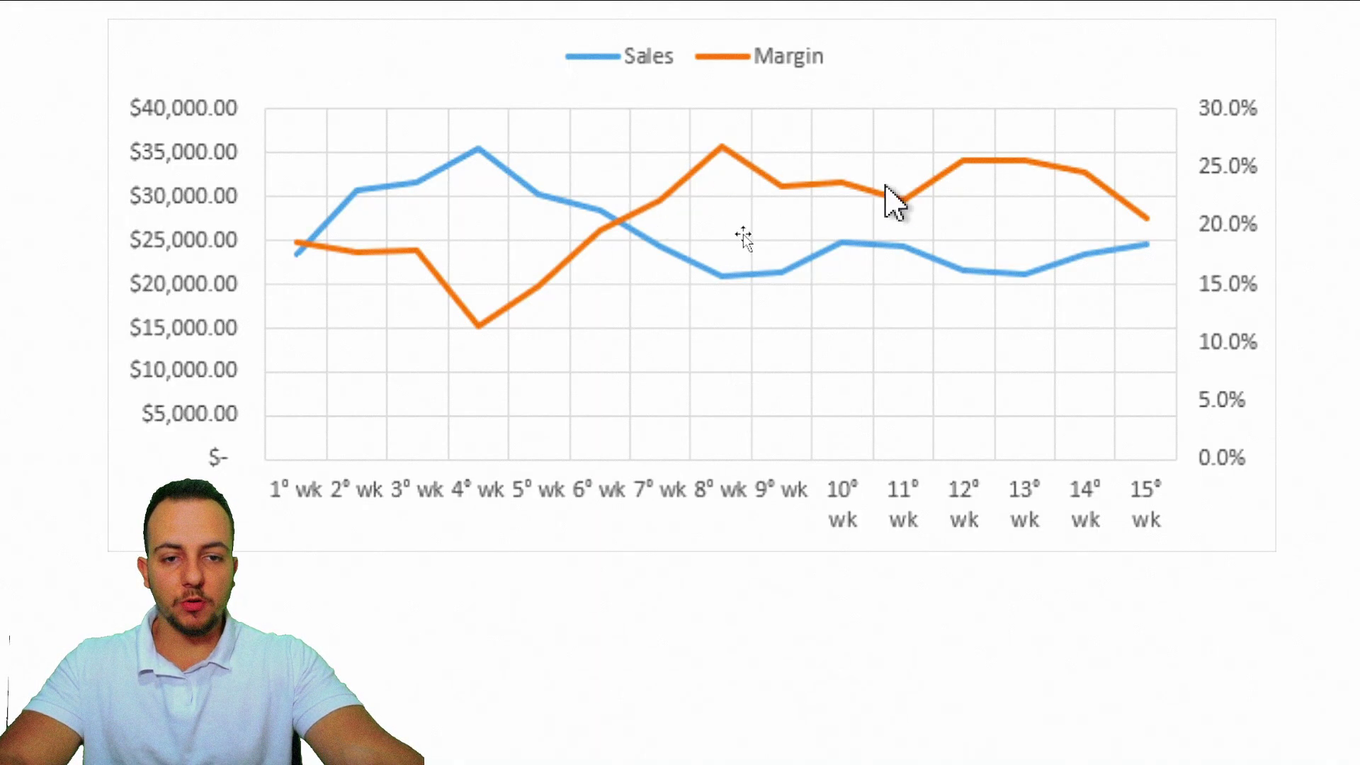
# - Set the outline color of the Margin line to the standard red
pyautogui.click(988, 163)
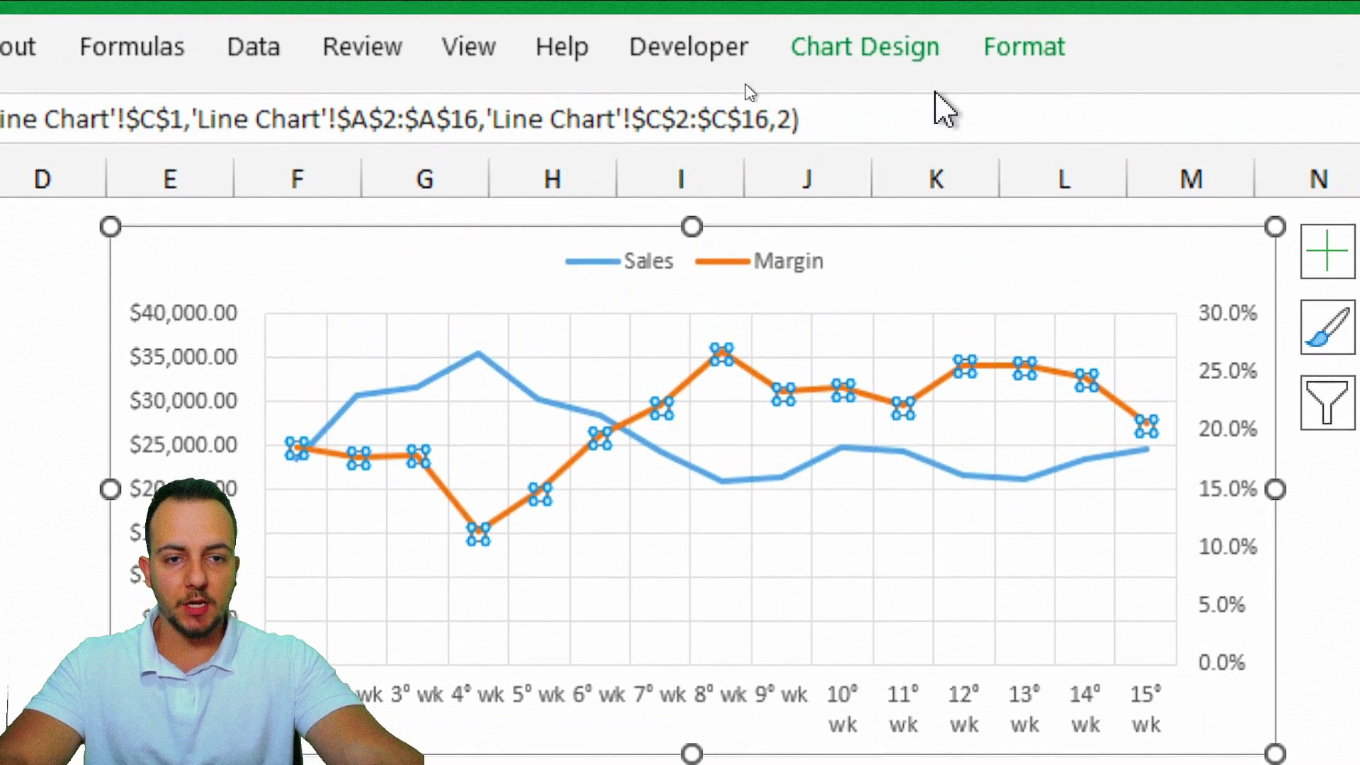
pyautogui.click(1013, 55)
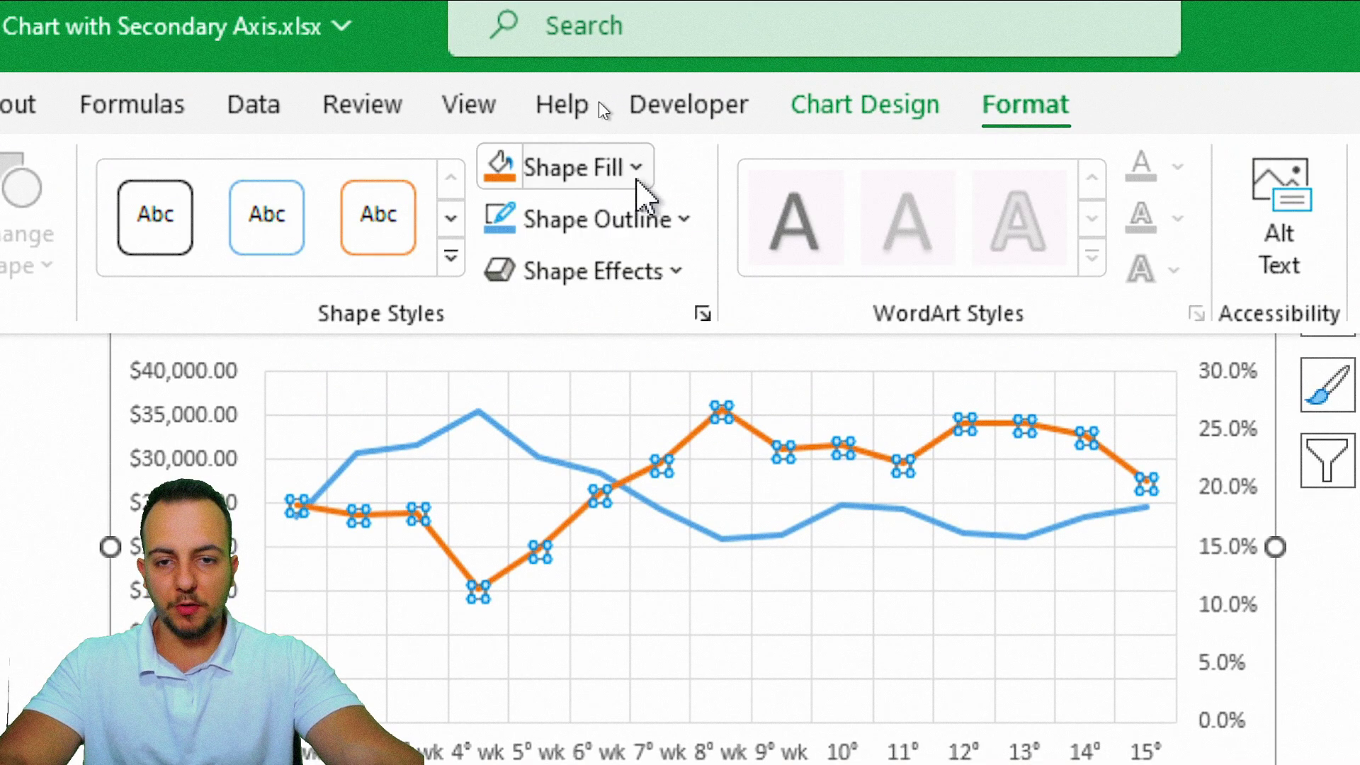
pyautogui.click(641, 219)
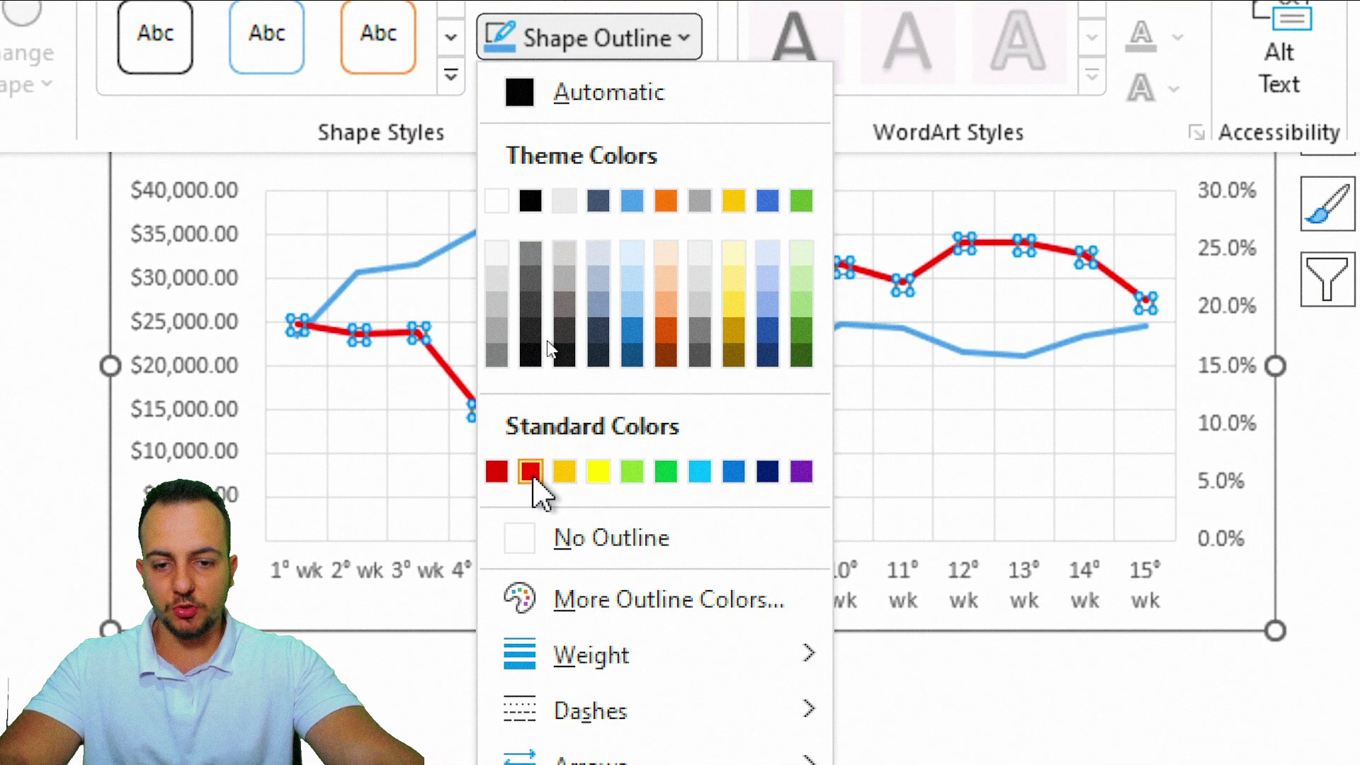
pyautogui.click(533, 476)
pyautogui.click(669, 683)
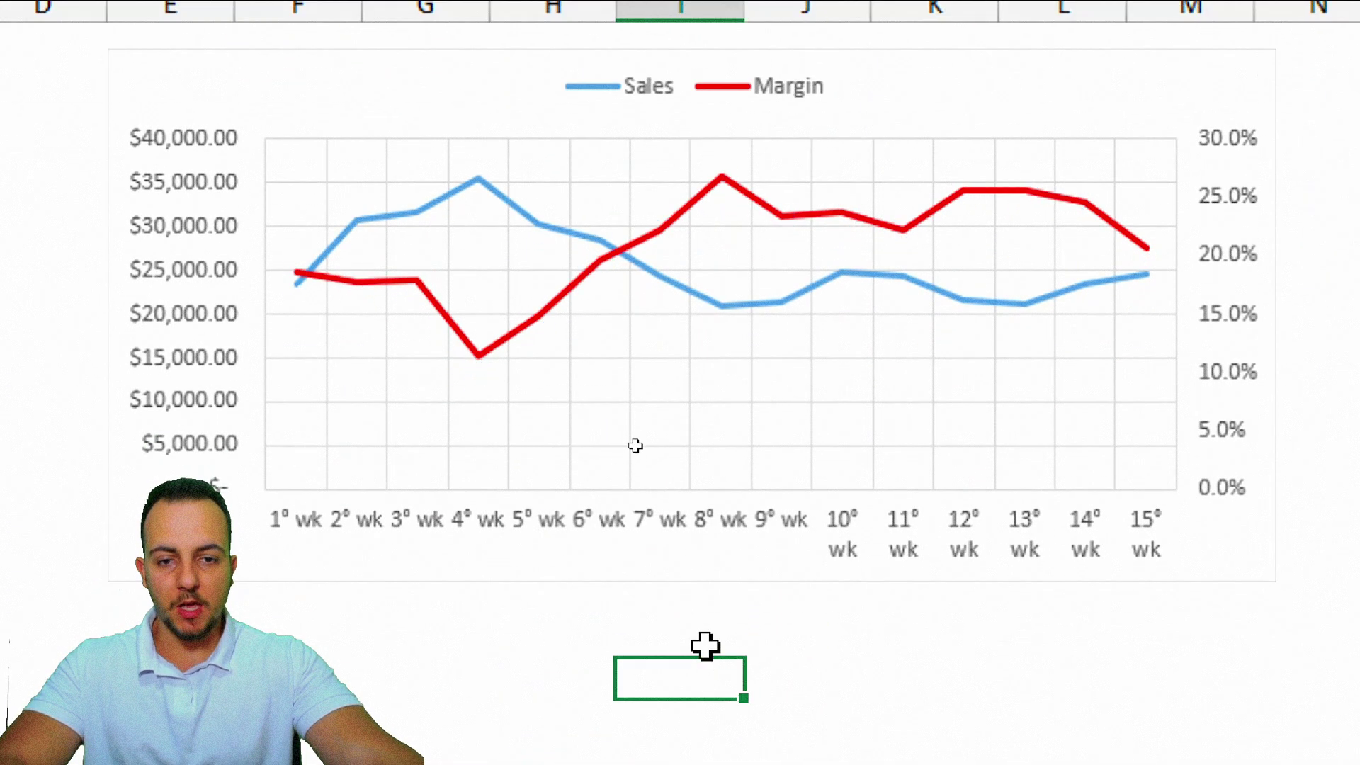
pyautogui.moveTo(544, 44); pyautogui.dragTo(695, 129)
pyautogui.moveTo(680, 248); pyautogui.dragTo(616, 153)
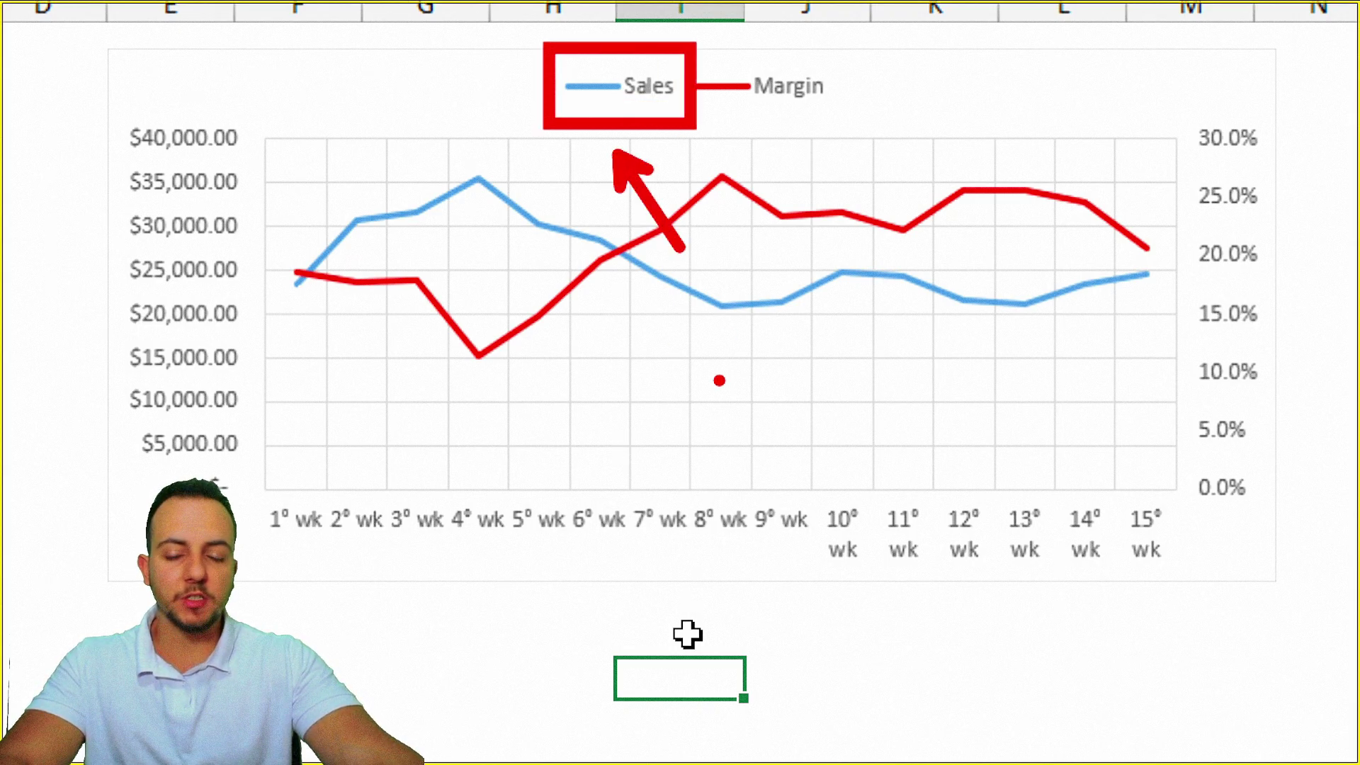
pyautogui.press('Escape')
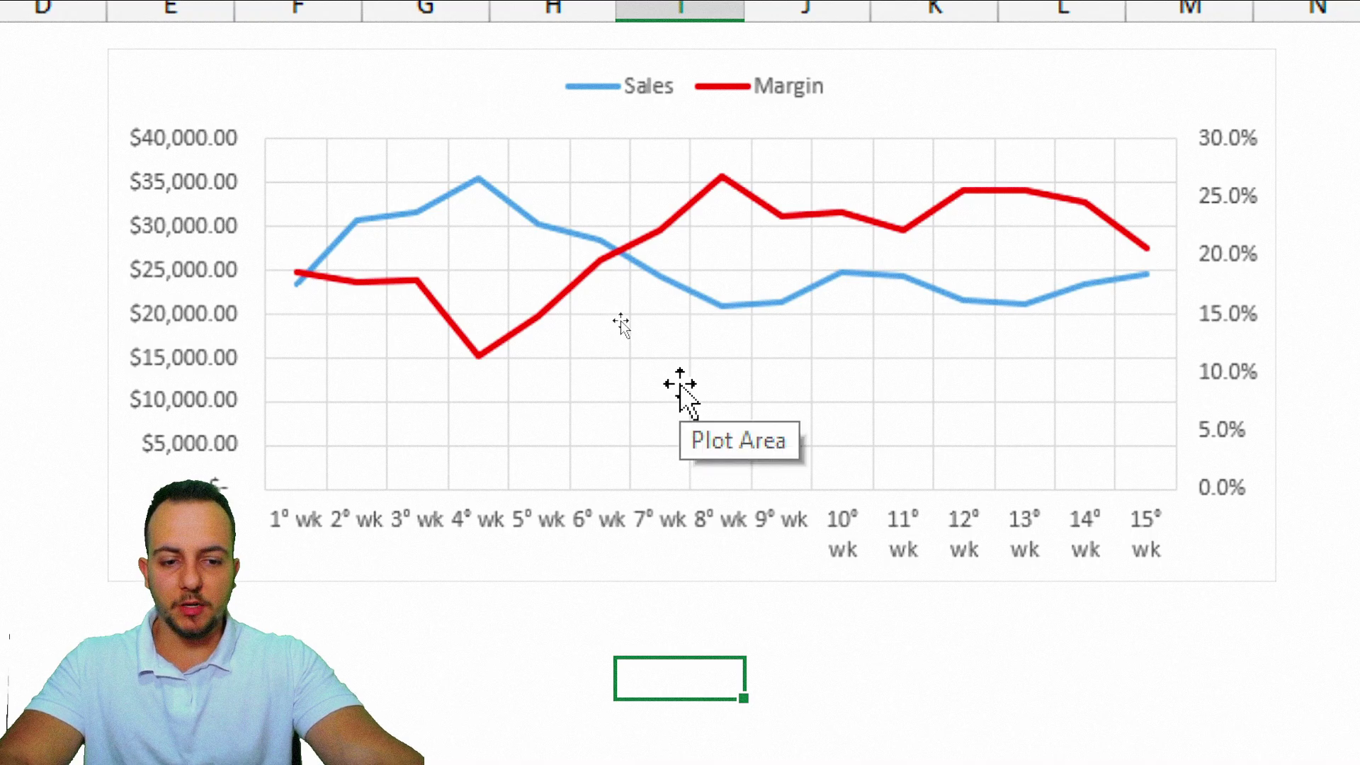
# - Widen the chart to span about columns E to N and deselect it
pyautogui.click(1188, 542)
pyautogui.moveTo(1176, 314); pyautogui.dragTo(1199, 314)
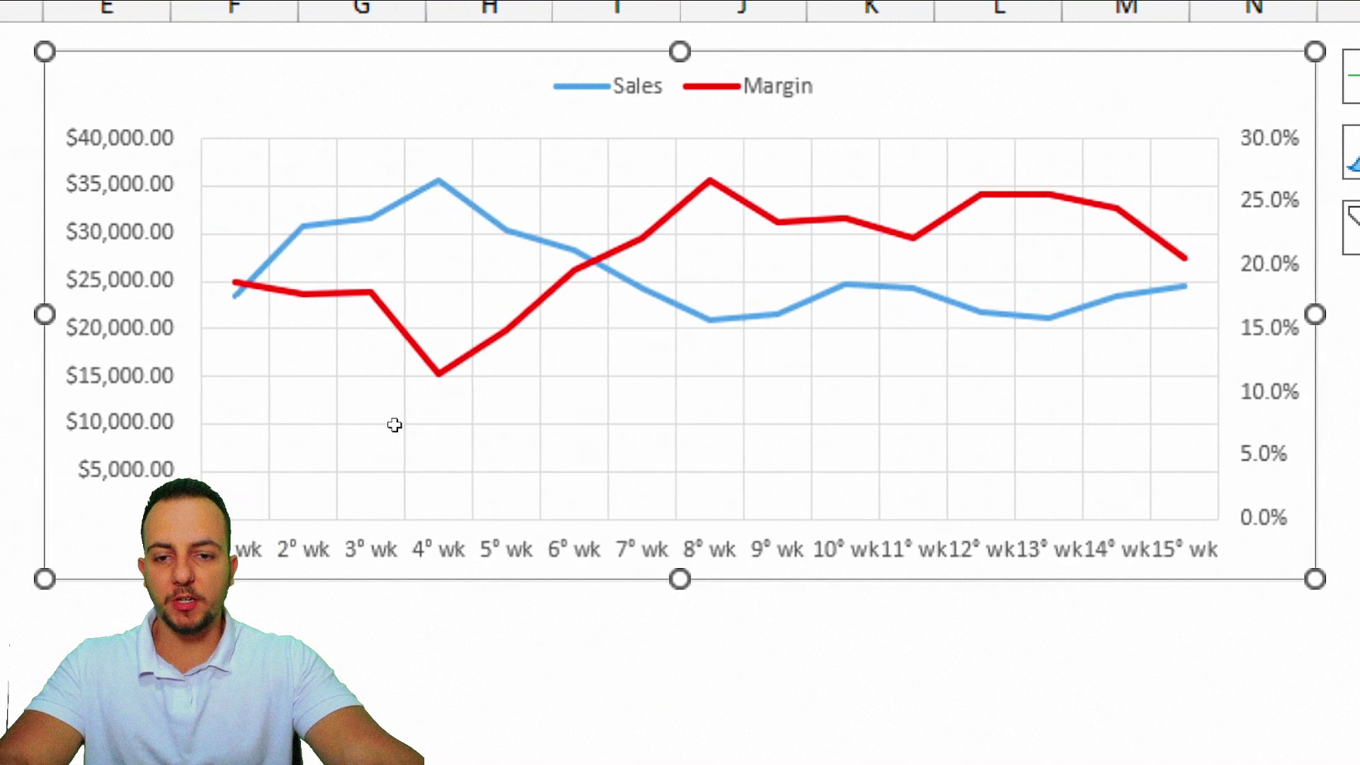
pyautogui.press('Escape')
pyautogui.click(397, 664)
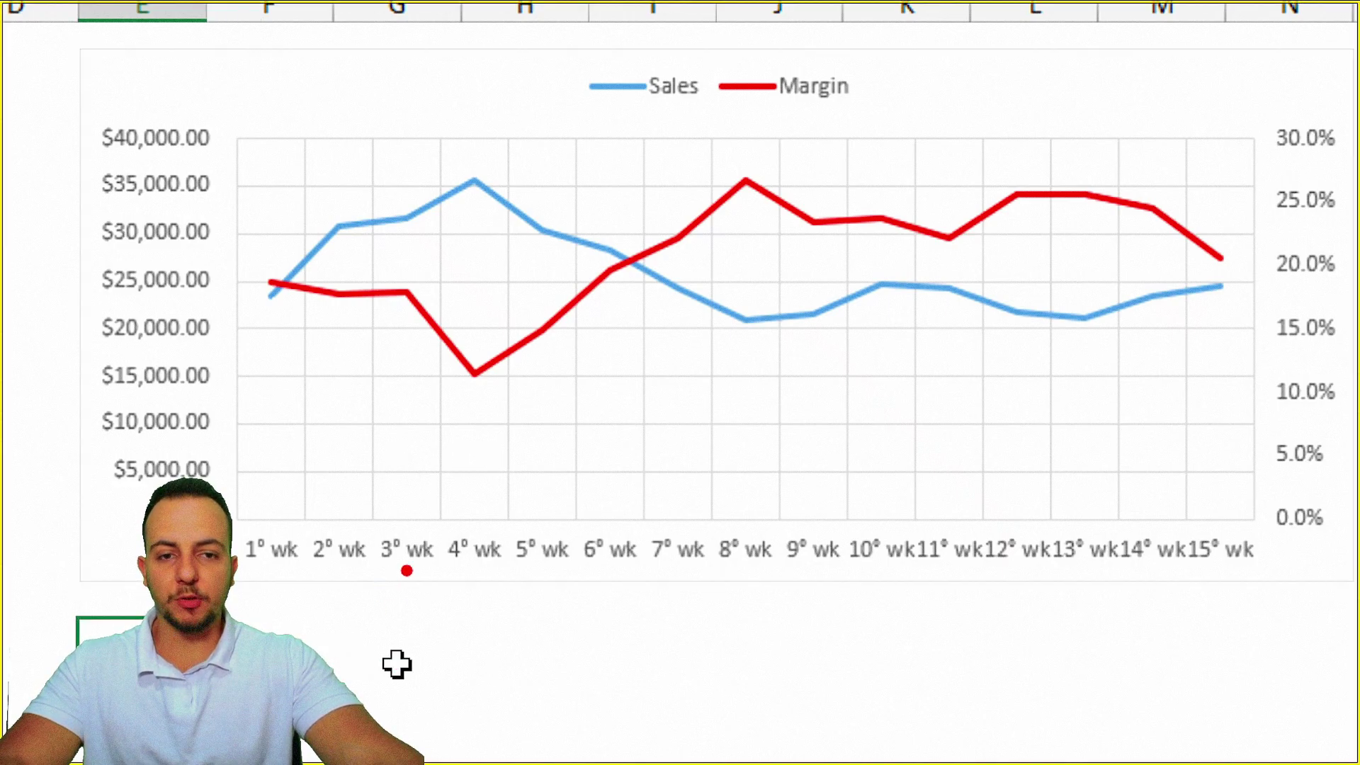
pyautogui.moveTo(457, 392)
pyautogui.mouseDown()
pyautogui.moveTo(312, 347)
pyautogui.moveTo(278, 320)
pyautogui.mouseUp()
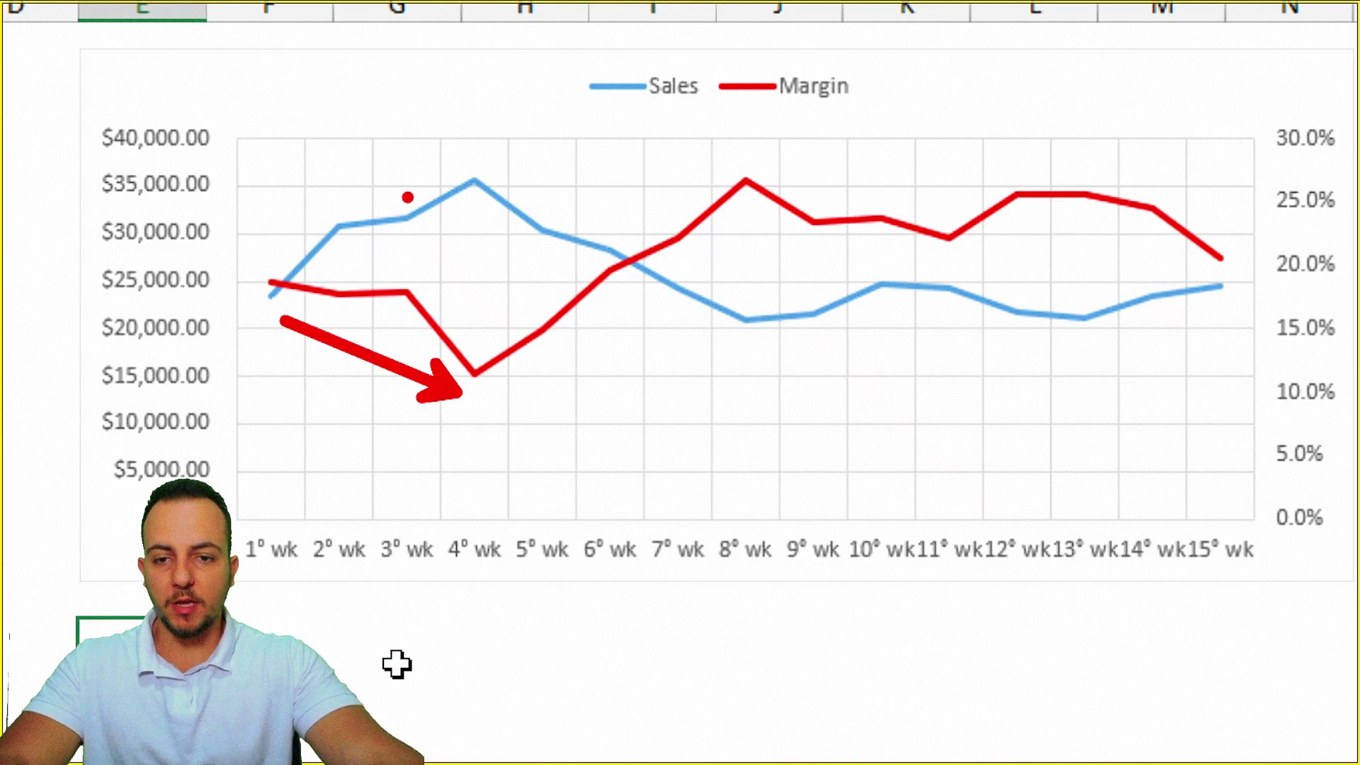
pyautogui.moveTo(423, 163); pyautogui.dragTo(244, 244)
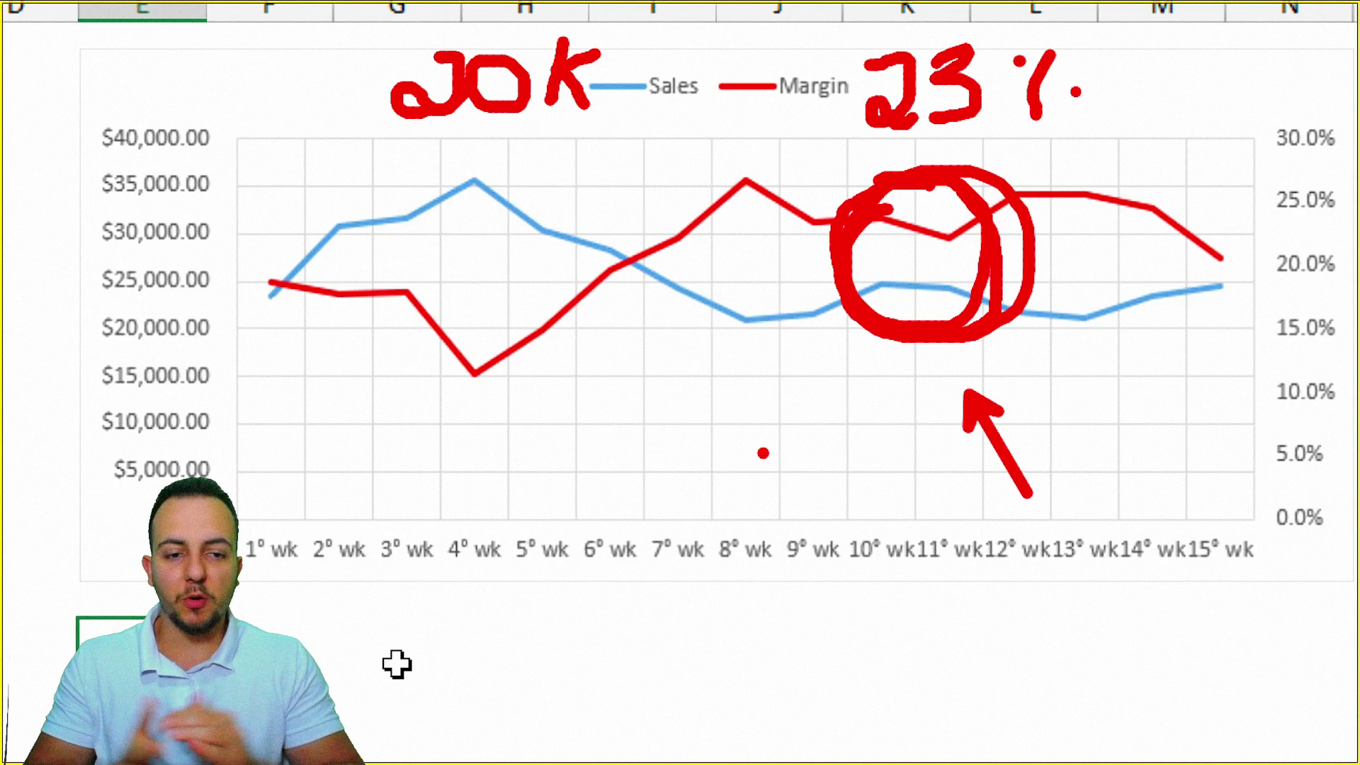
pyautogui.press('Escape')
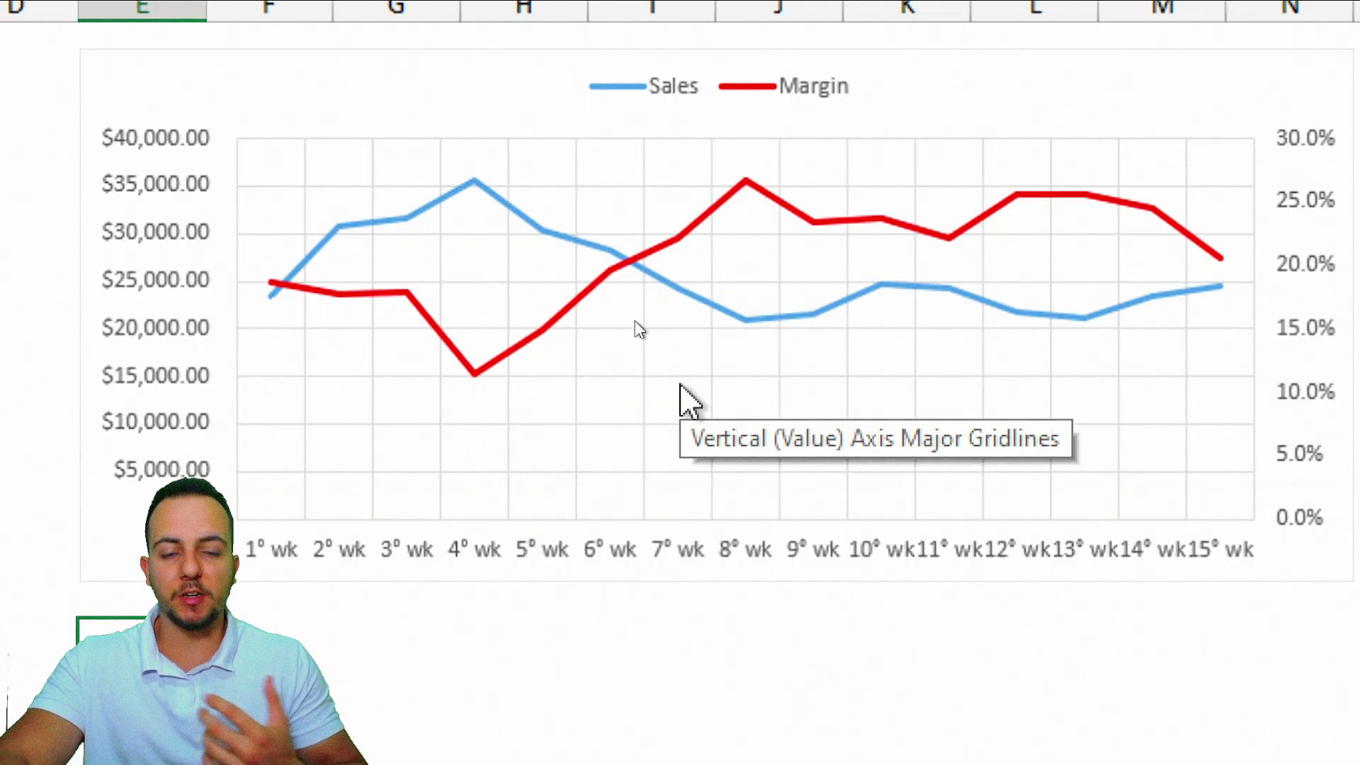